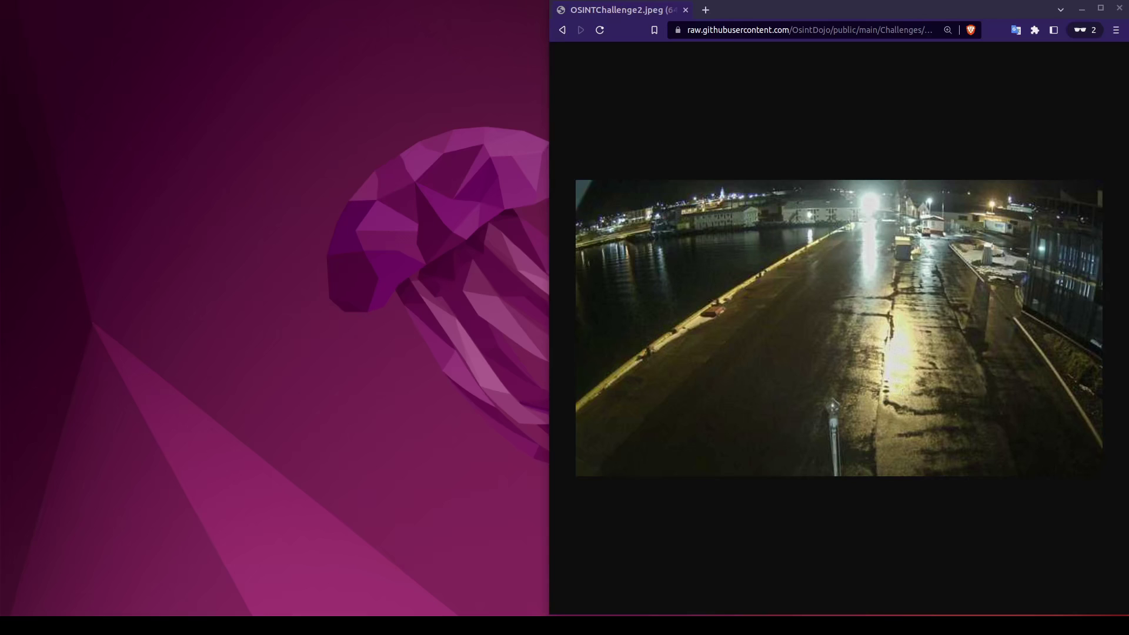
Place the Insecam window beside the OSINTChallenge2.jpeg night harbour photo.
key(alt+Tab)
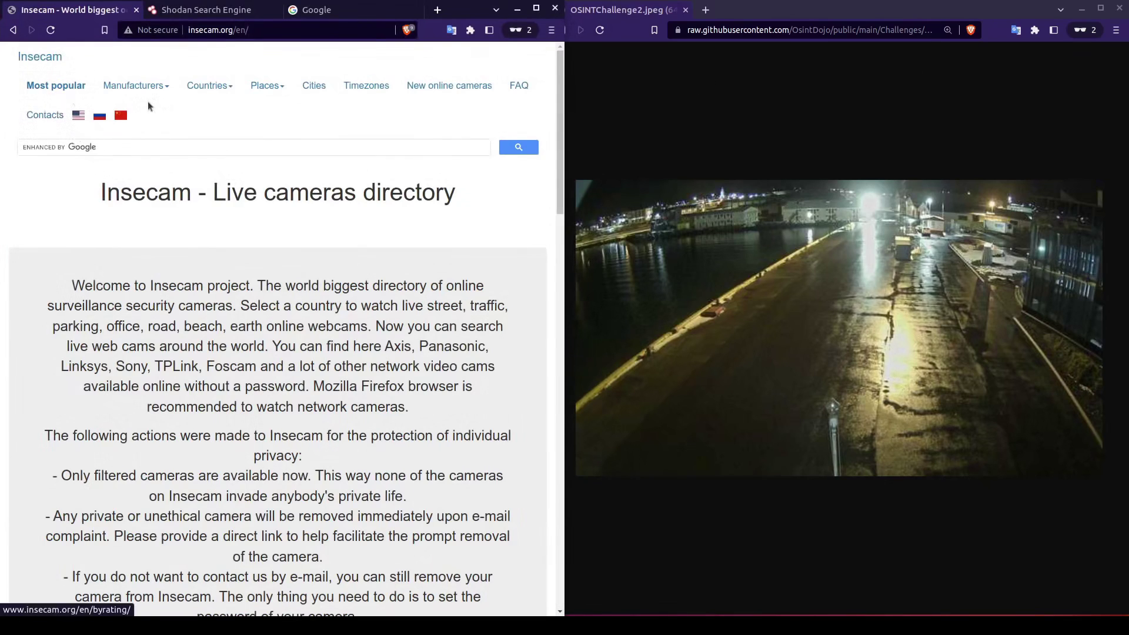
Show Insecam's cameras tagged Marina from the Places categories.
click(268, 89)
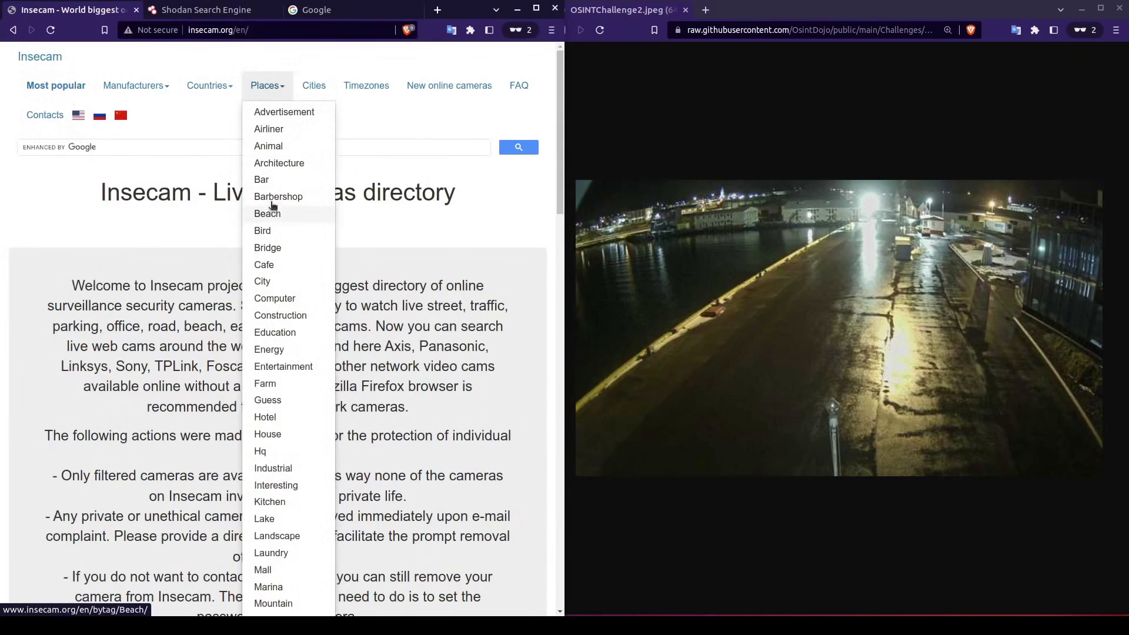
click(263, 587)
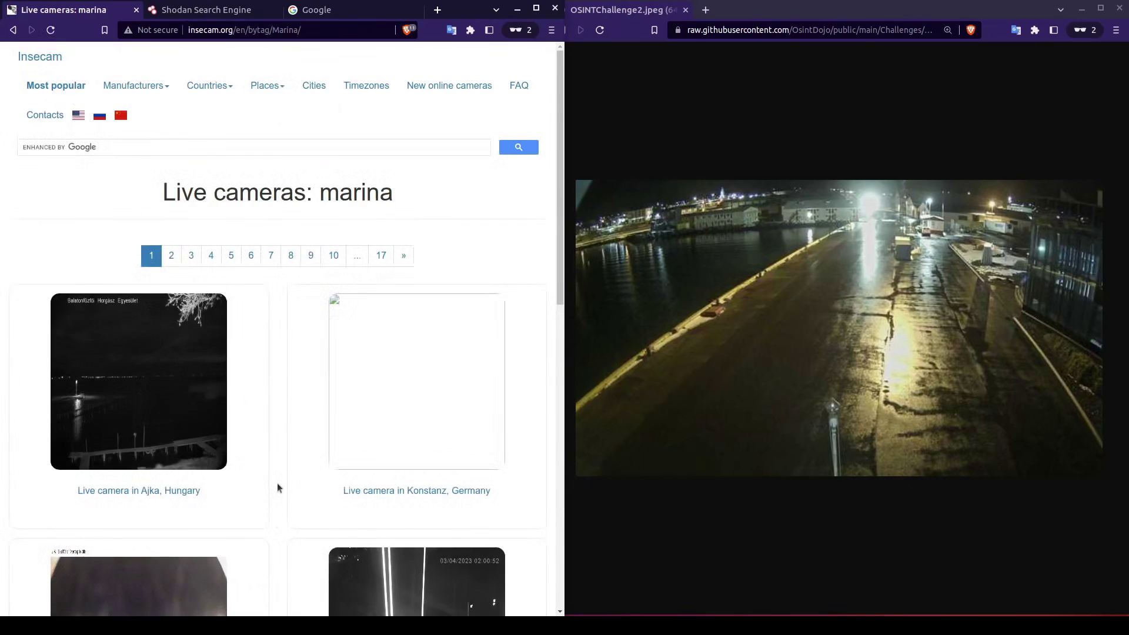
scroll(264, 282, down, 3)
scroll(262, 317, down, 2)
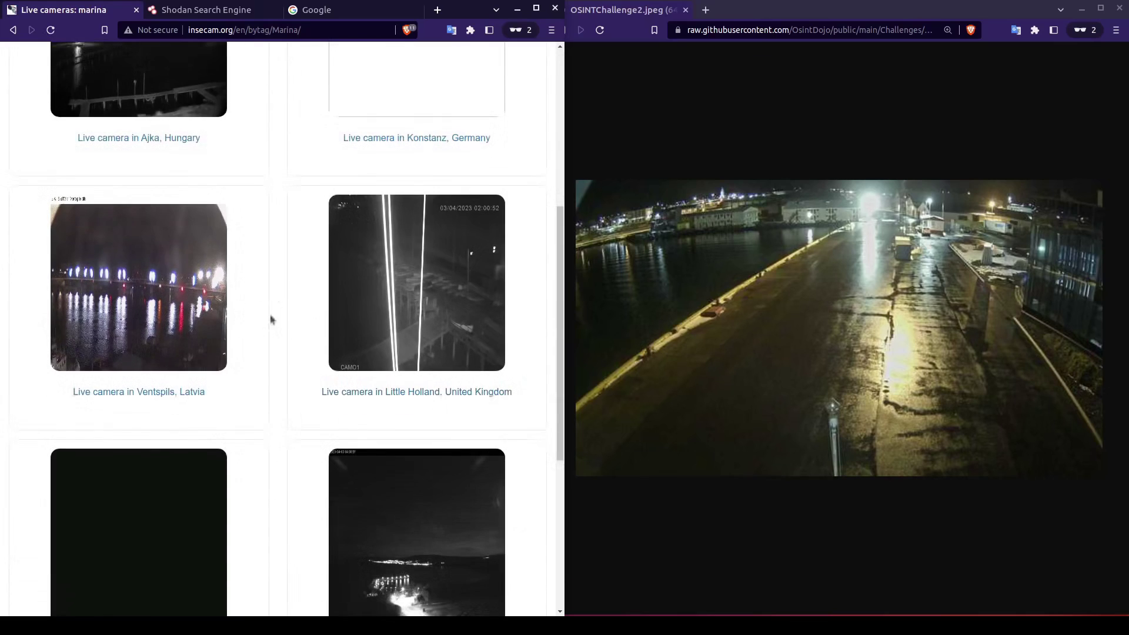
scroll(262, 317, down, 3)
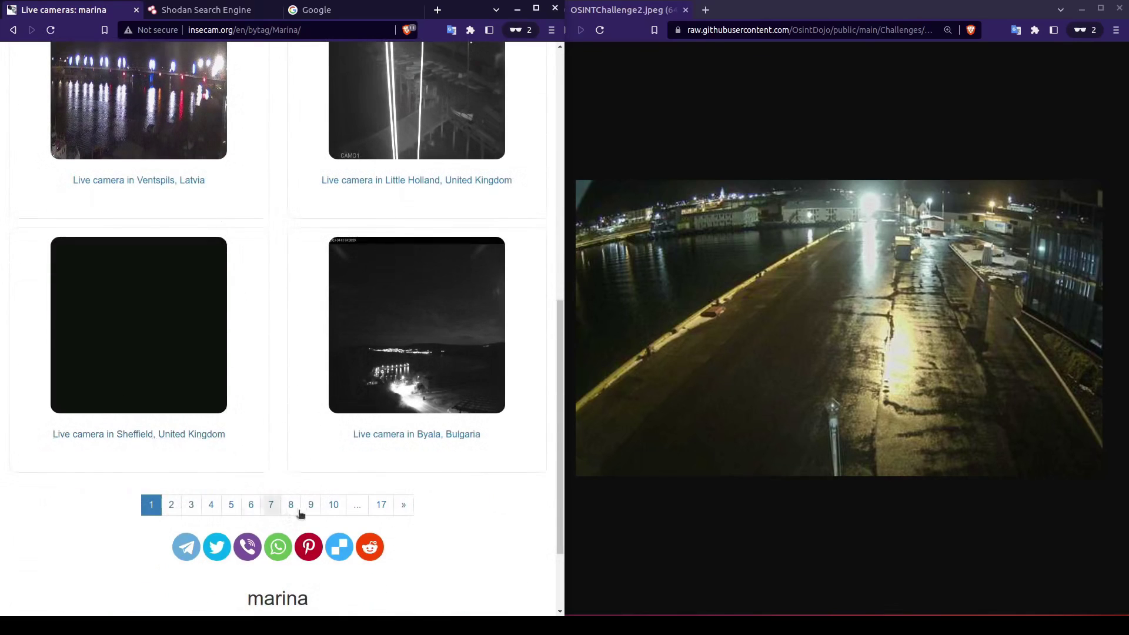
Page through the marina camera listing from page 2 to page 6.
click(171, 506)
scroll(166, 510, down, 7)
scroll(176, 517, down, 1)
click(189, 519)
scroll(188, 521, down, 10)
click(190, 526)
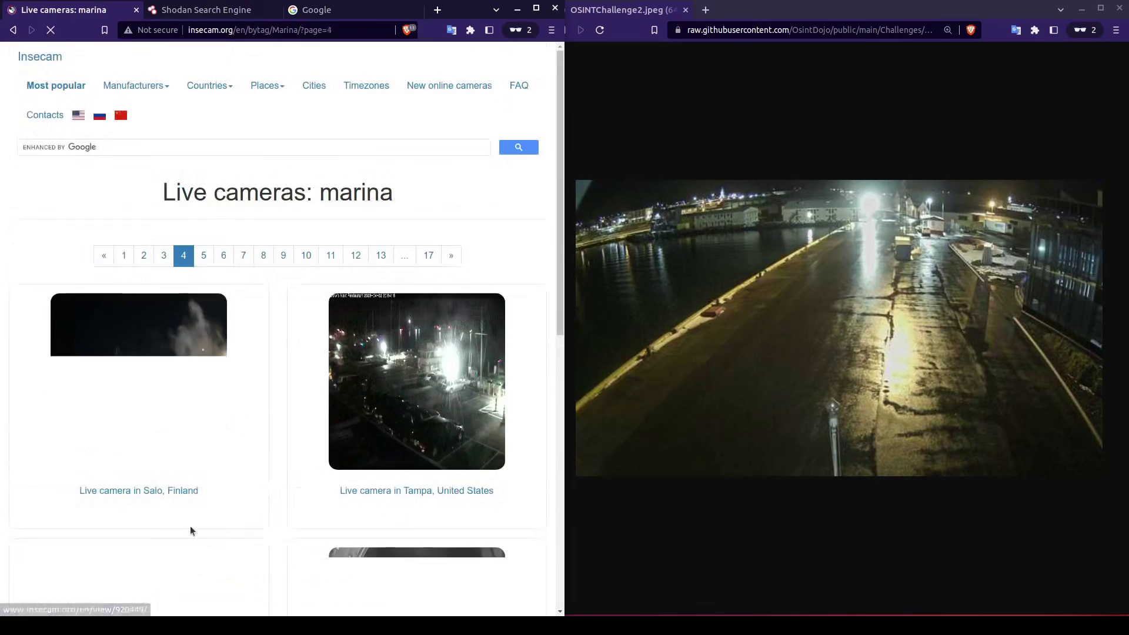
scroll(190, 526, down, 10)
click(208, 525)
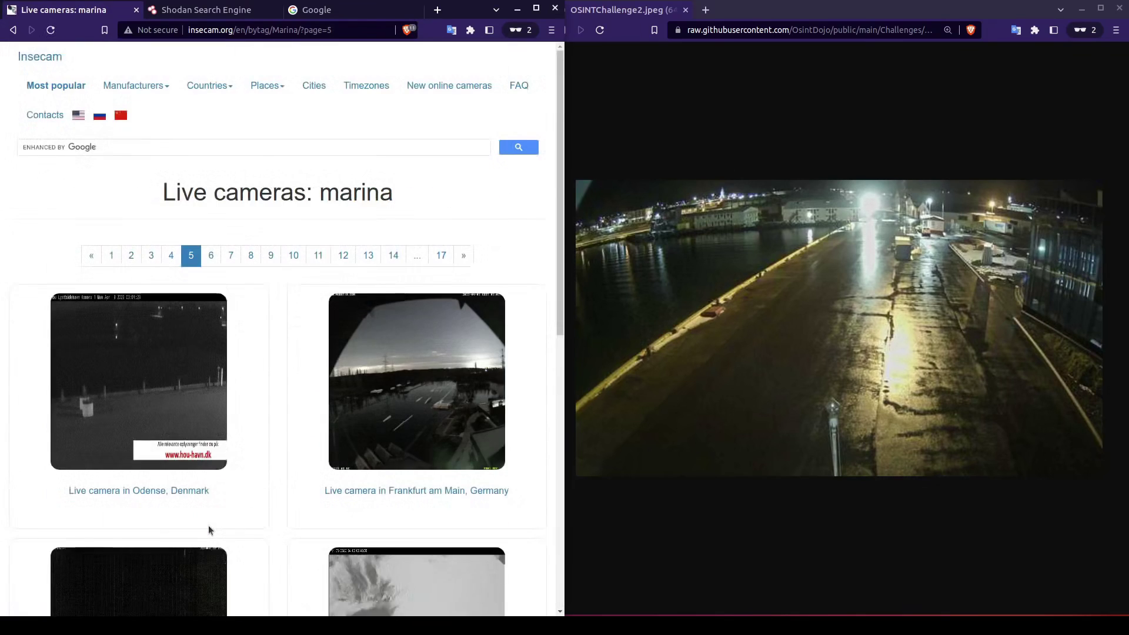
scroll(209, 529, down, 10)
click(207, 577)
scroll(207, 577, down, 10)
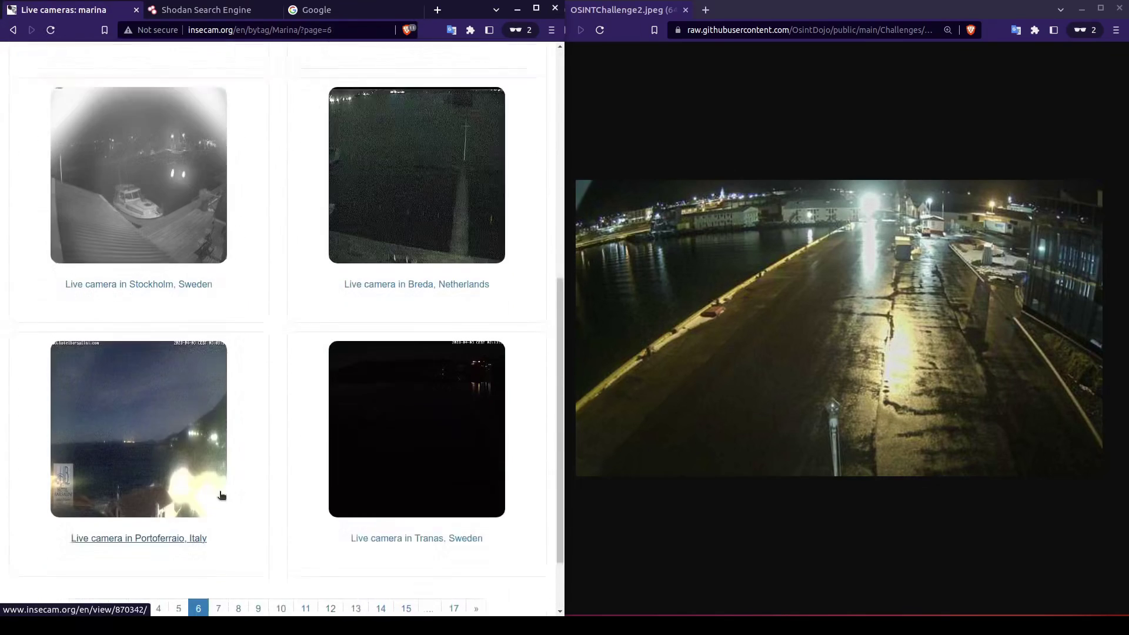
scroll(221, 496, down, 2)
Continue through pages 7 to 11 and scroll to the Reykjavik thumbnails.
click(219, 518)
scroll(224, 502, down, 5)
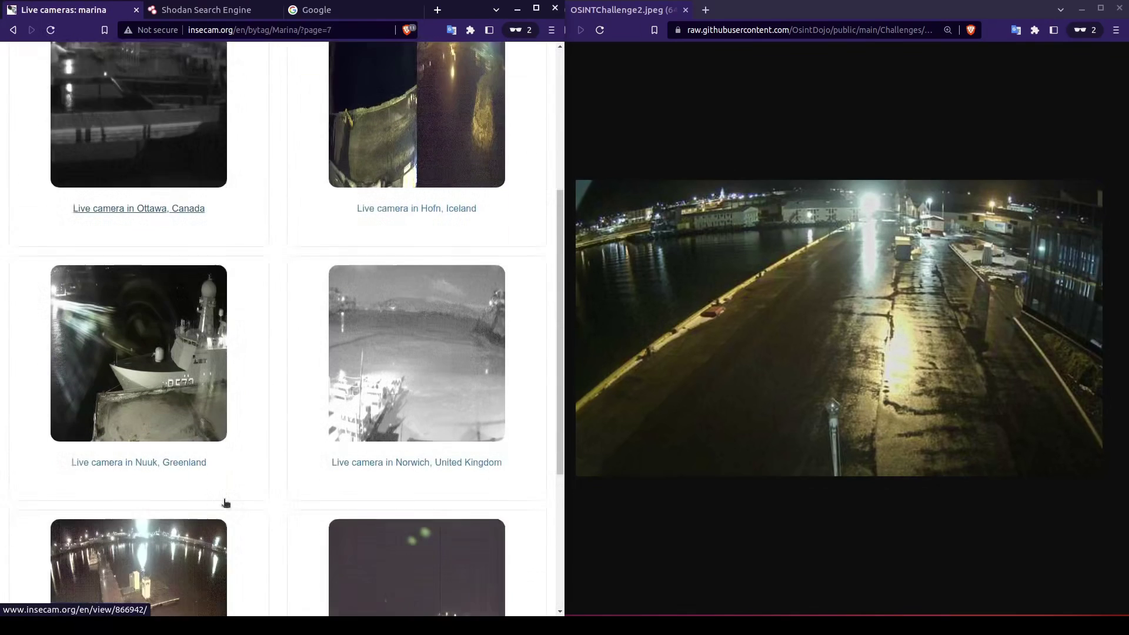
scroll(225, 503, down, 5)
click(249, 521)
scroll(250, 524, down, 5)
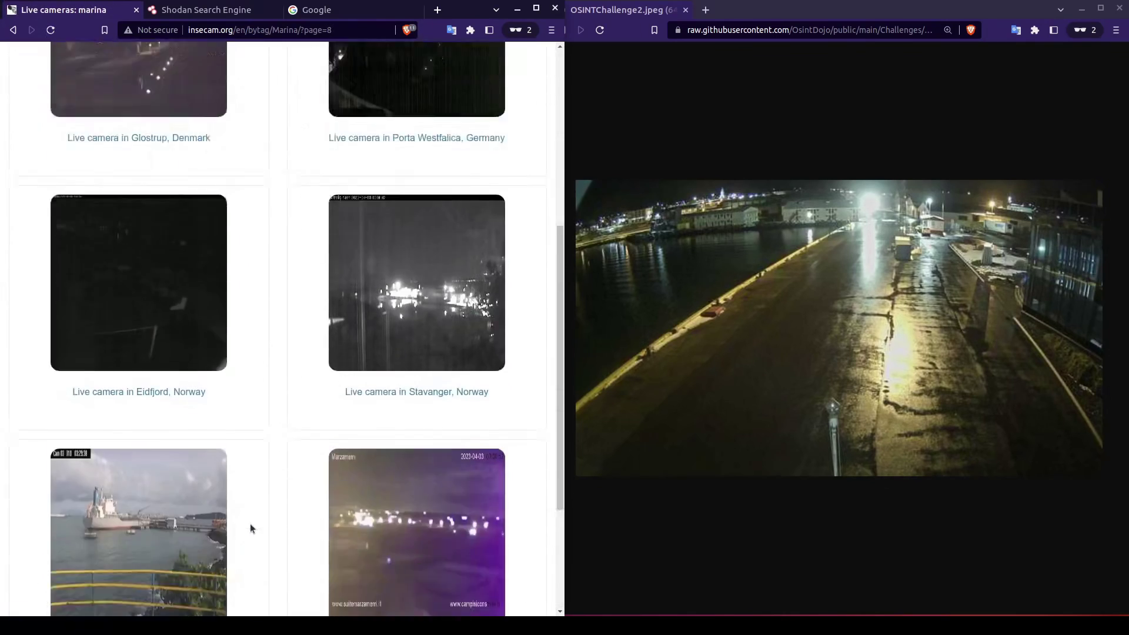
key(n)
scroll(281, 486, down, 8)
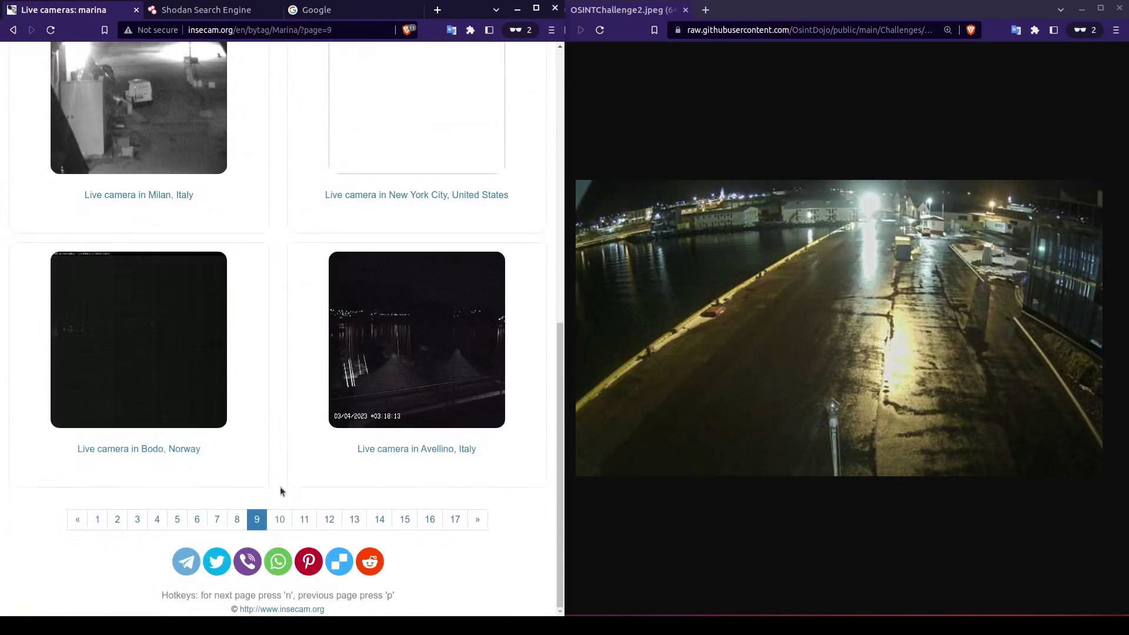
click(274, 516)
scroll(274, 516, down, 8)
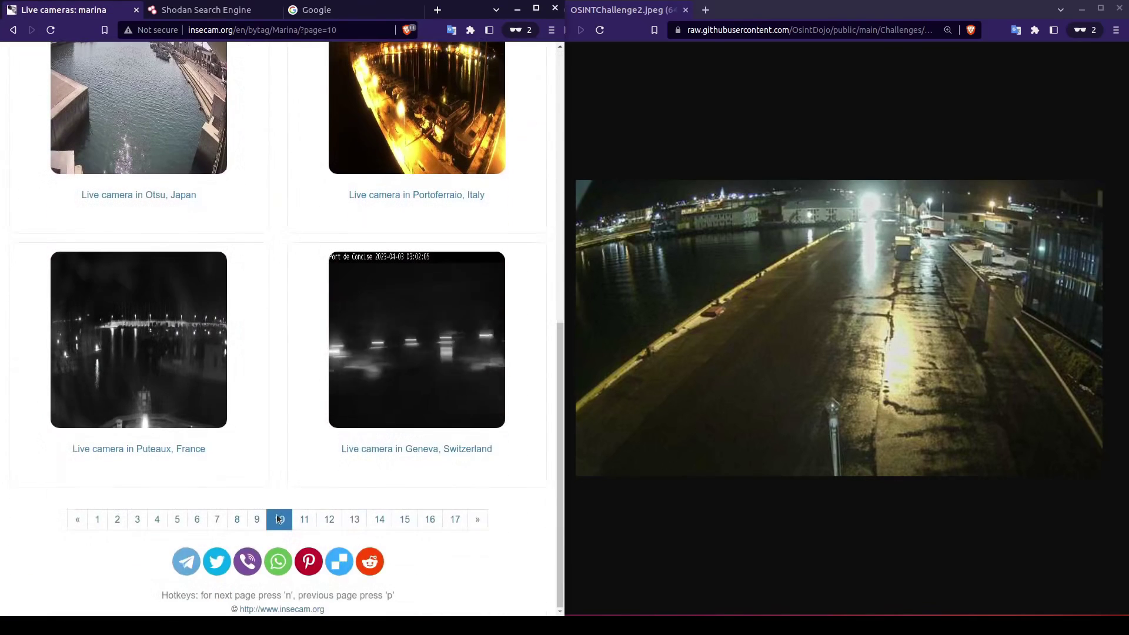
click(304, 519)
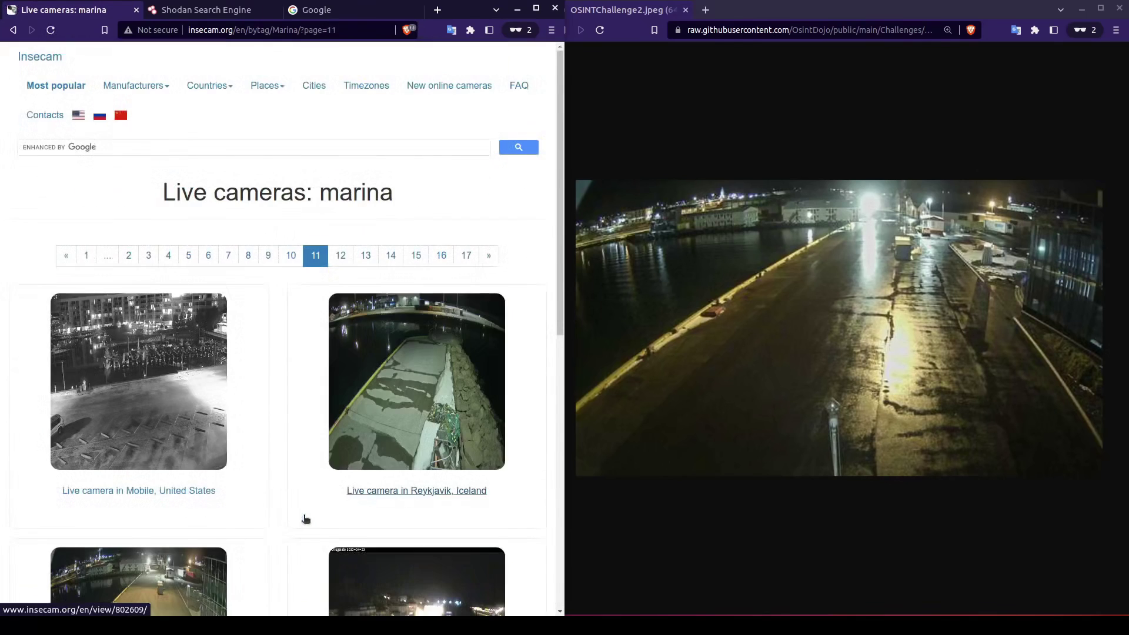
scroll(306, 519, down, 3)
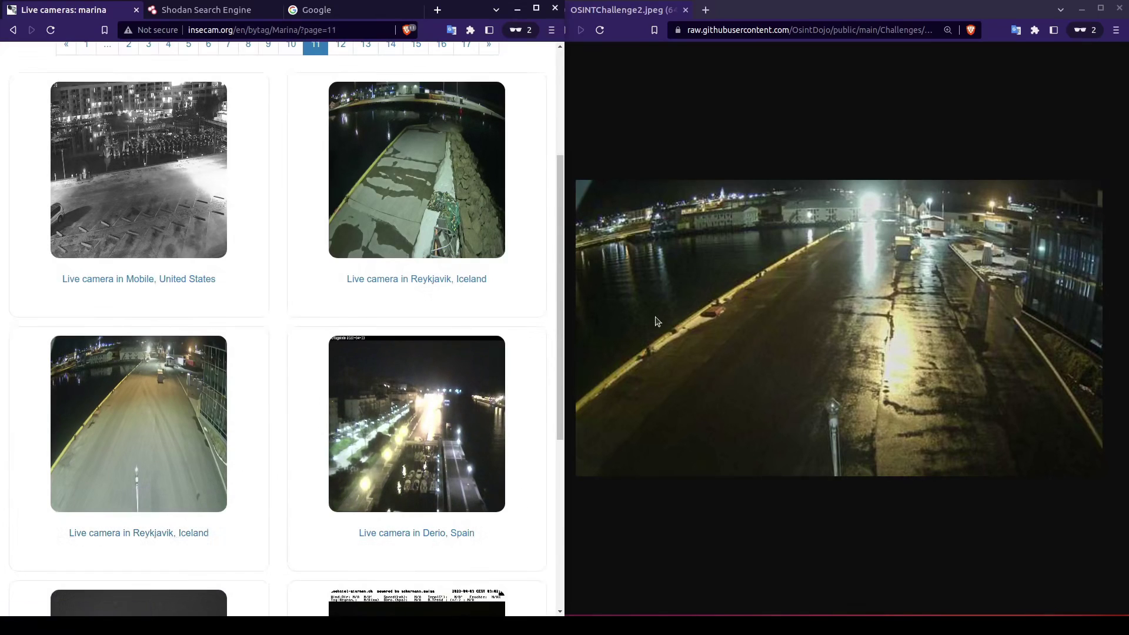
Open the Reykjavik port camera and review its details table, coordinates and Yandex map.
click(157, 375)
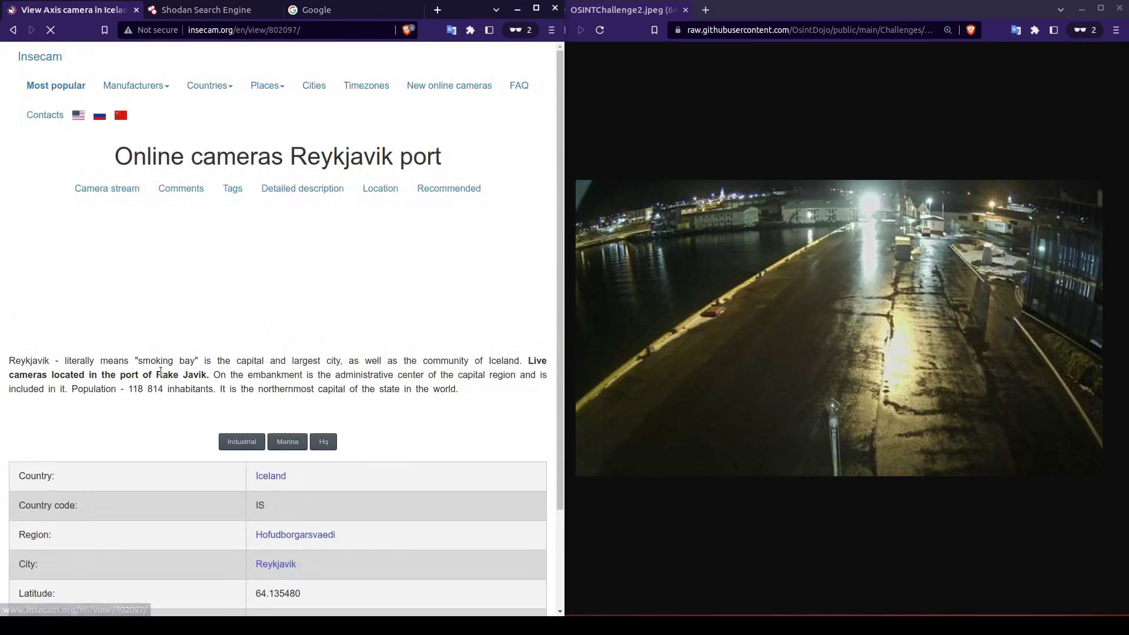
scroll(163, 374, down, 2)
scroll(165, 374, down, 2)
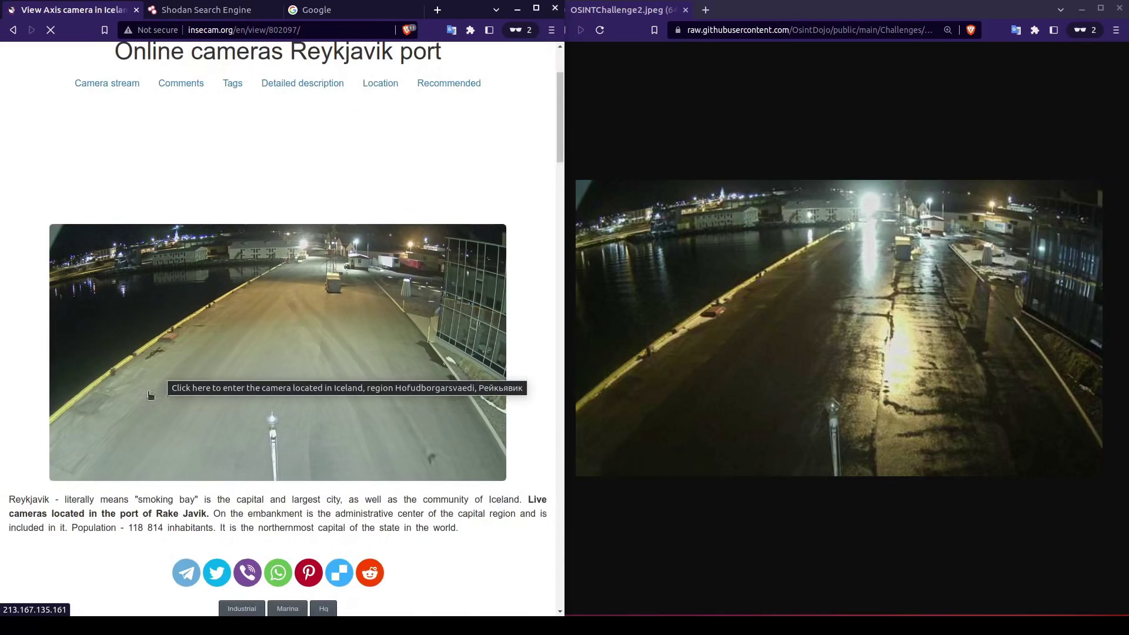
scroll(147, 395, down, 3)
scroll(146, 395, down, 4)
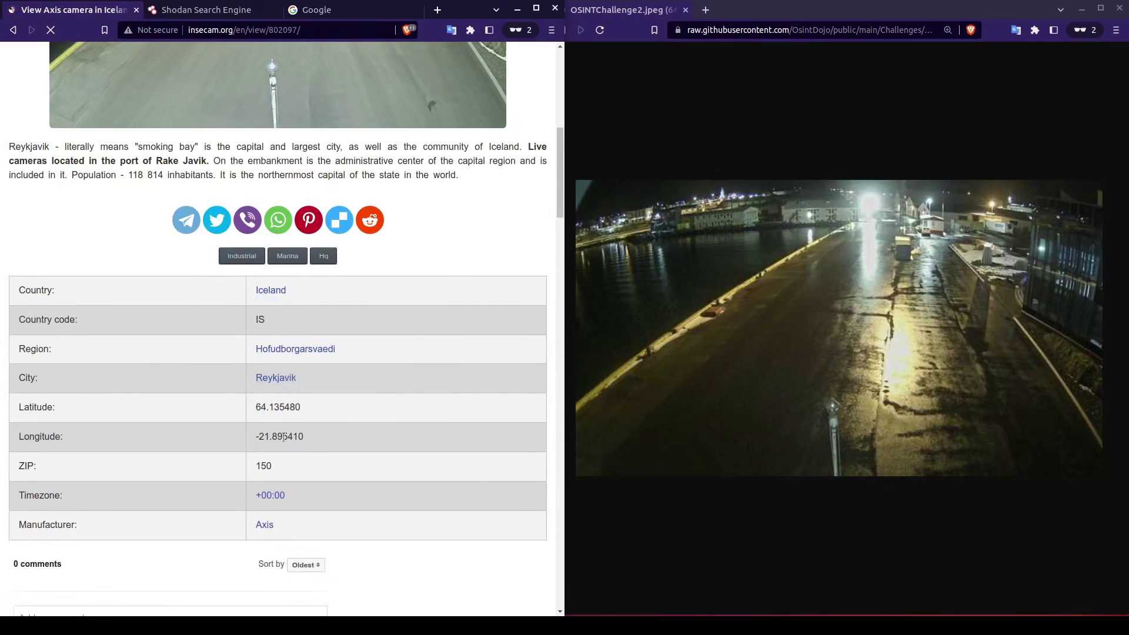
scroll(330, 416, down, 7)
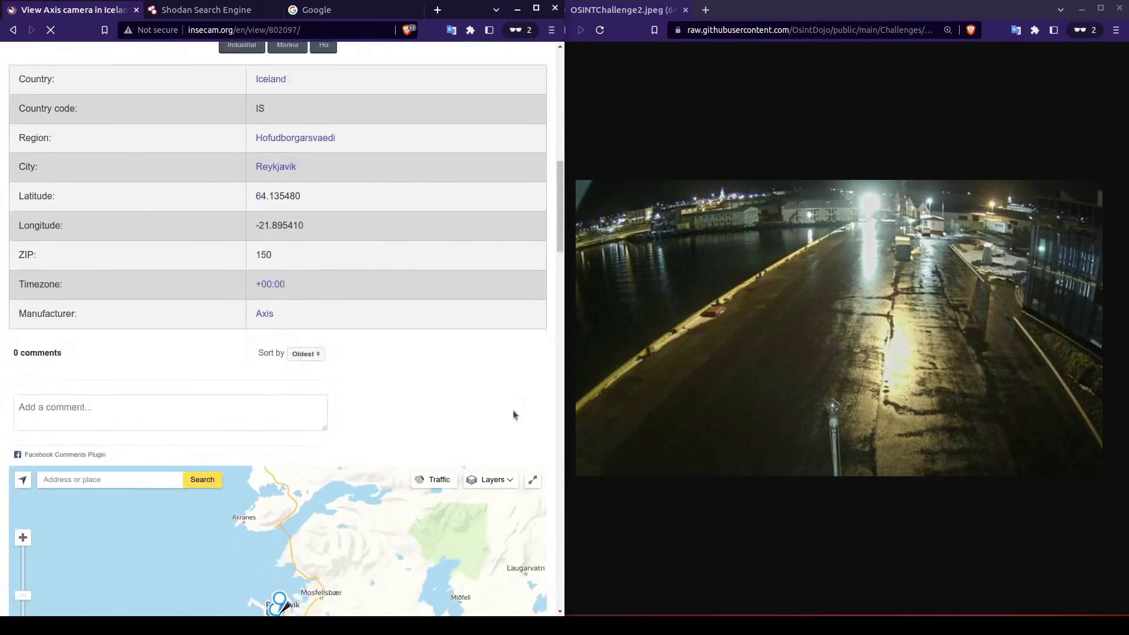
scroll(548, 402, down, 2)
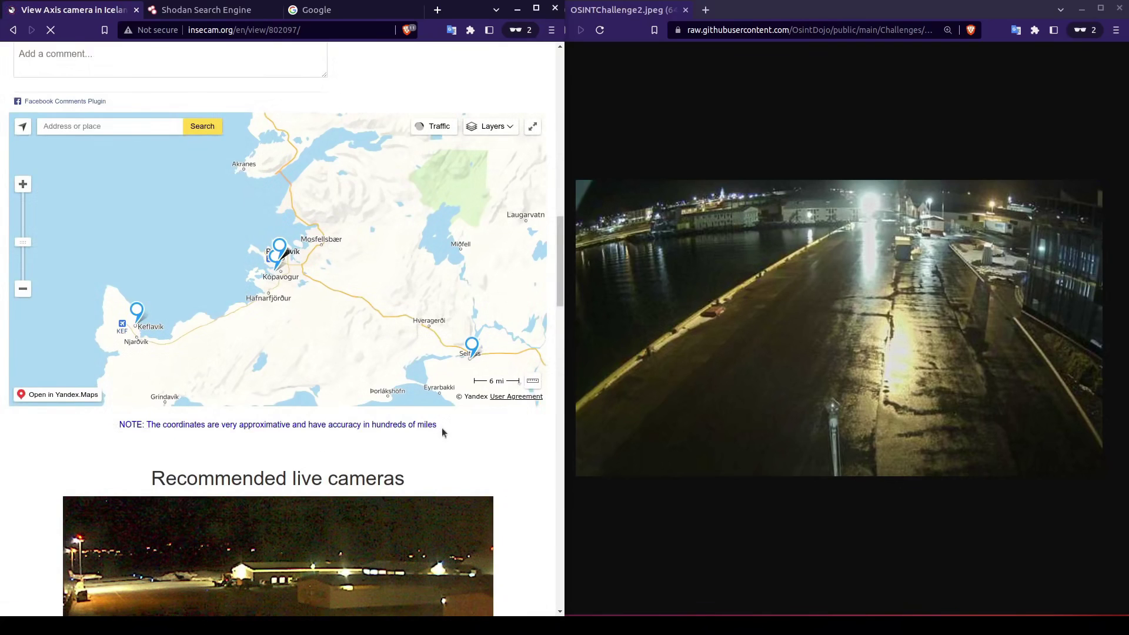
scroll(442, 429, up, 5)
scroll(443, 428, up, 11)
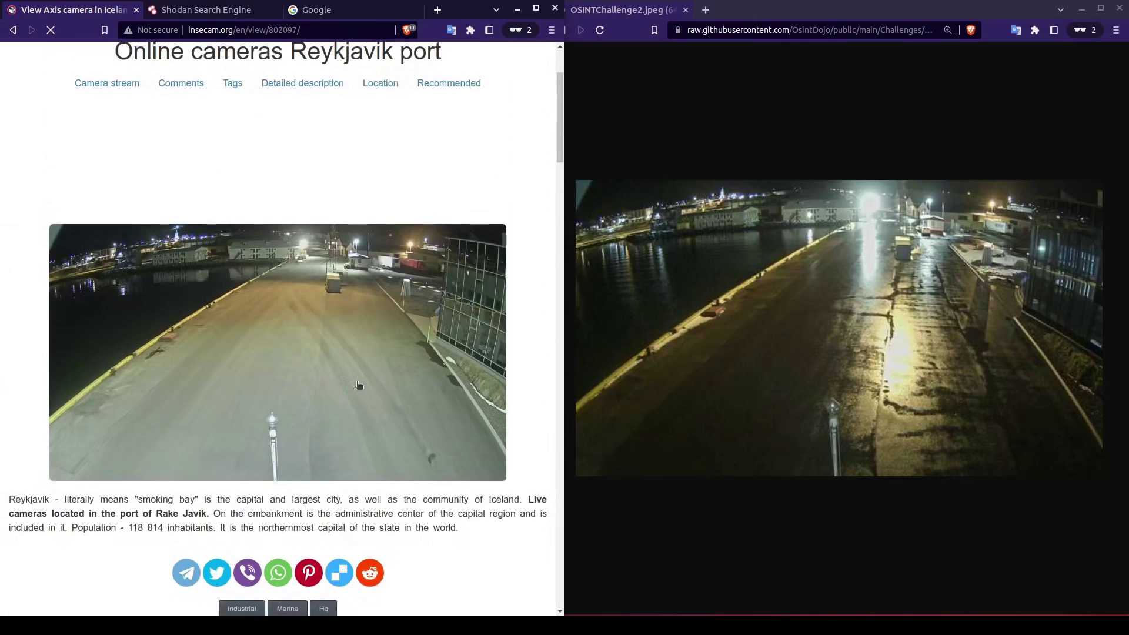
right_click(254, 324)
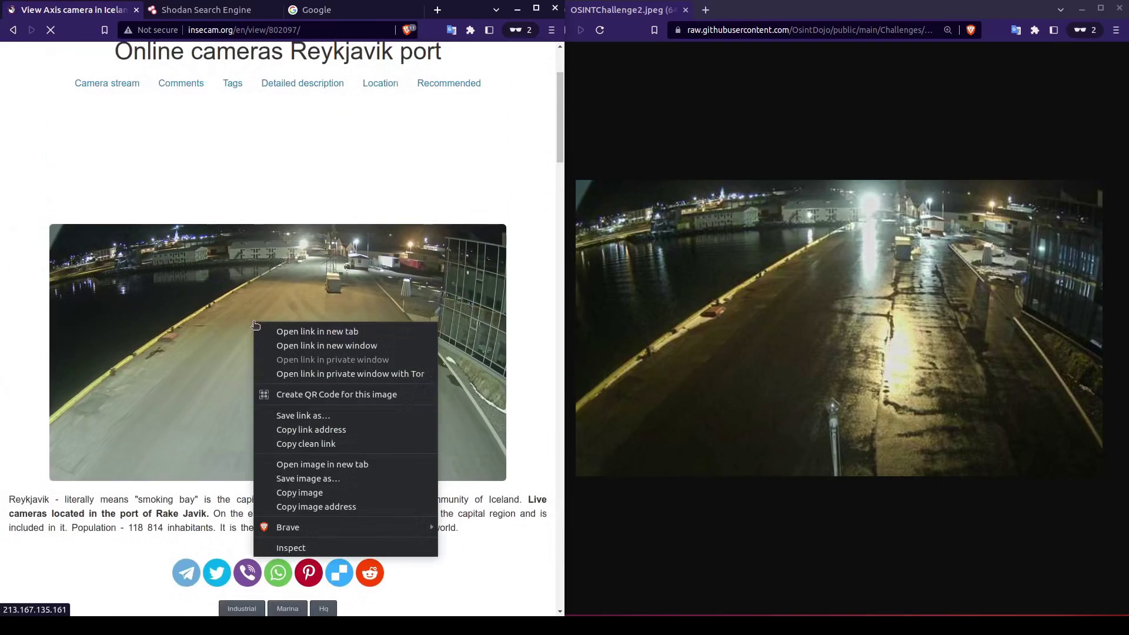
click(283, 548)
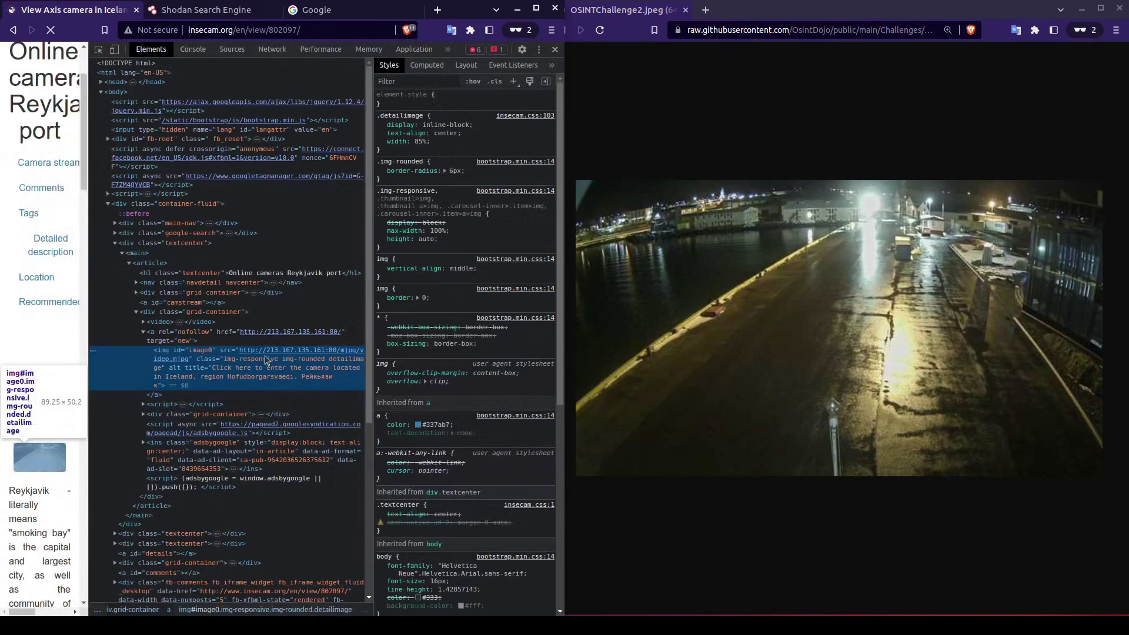
double_click(266, 351)
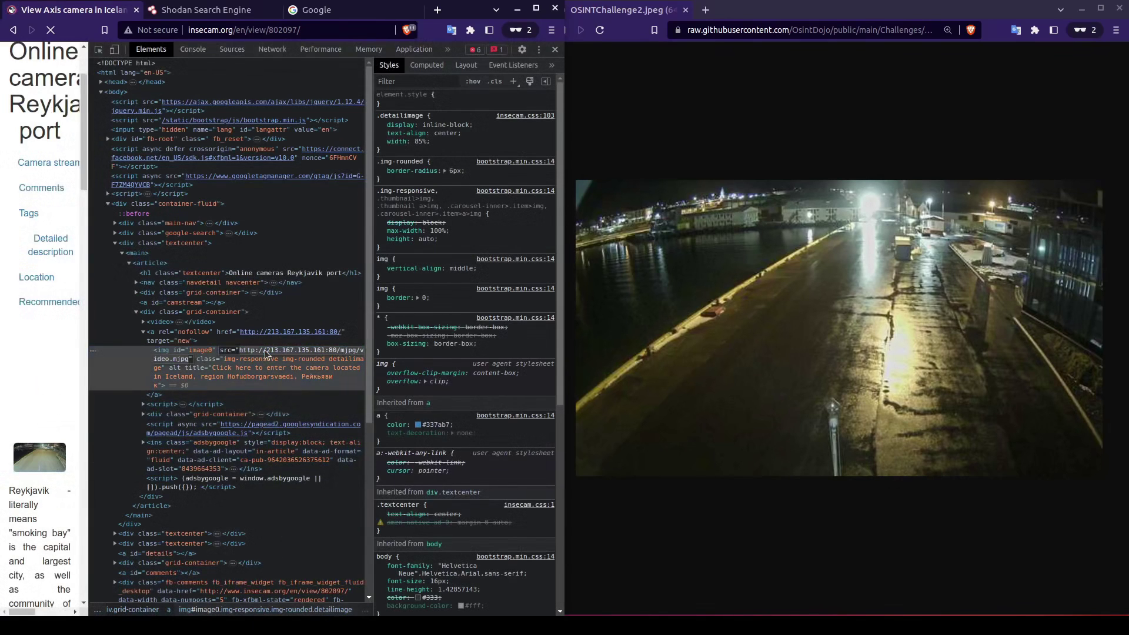
right_click(323, 354)
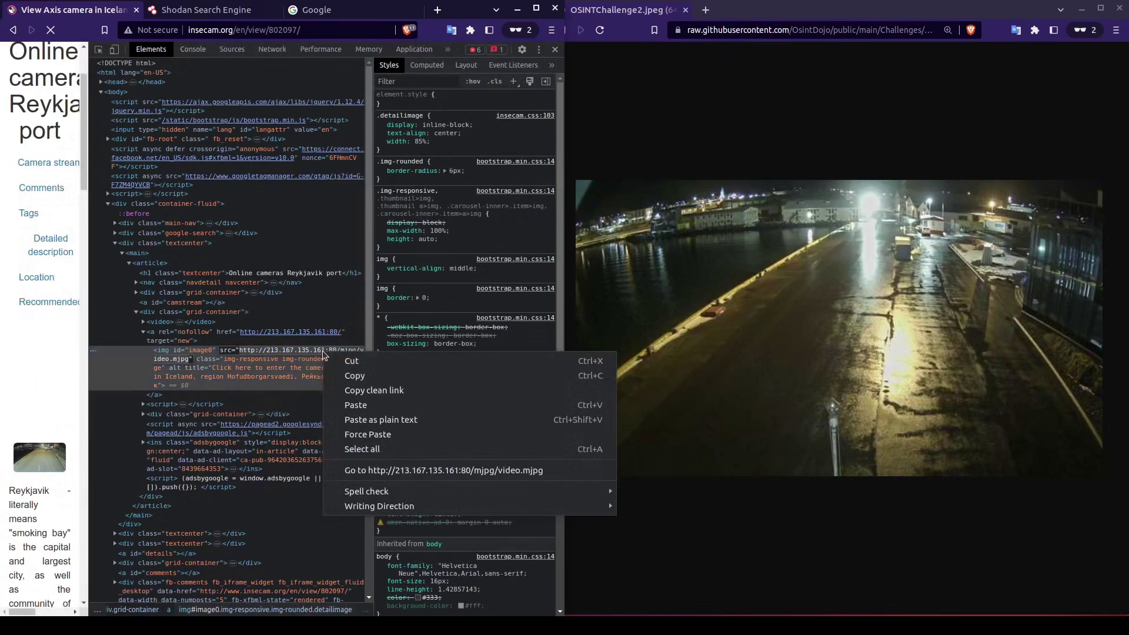
click(361, 471)
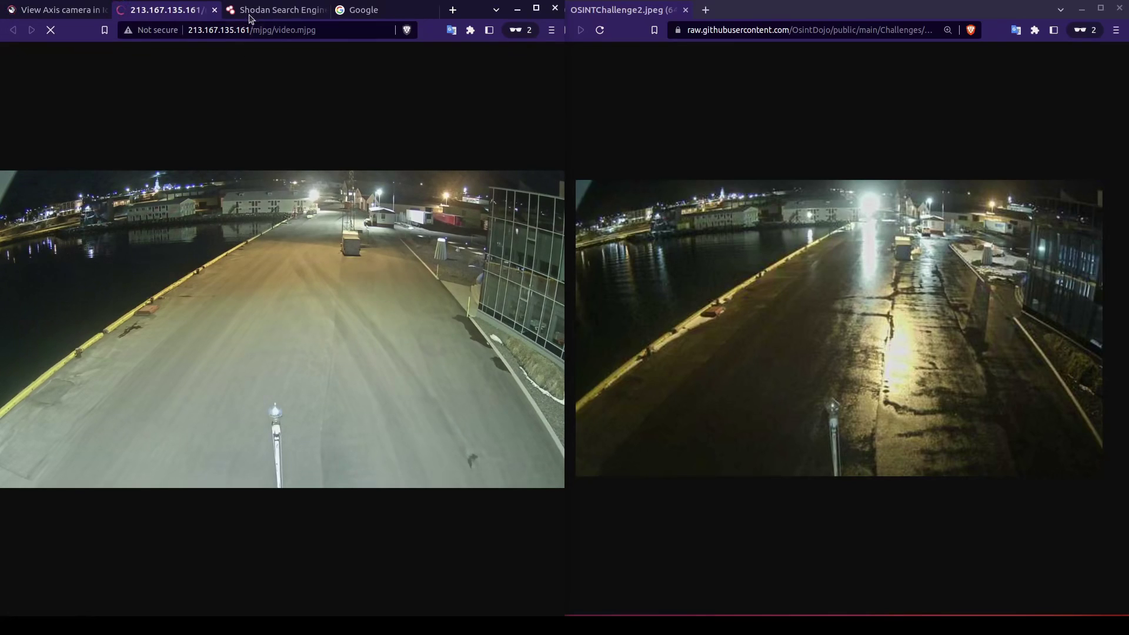
click(52, 33)
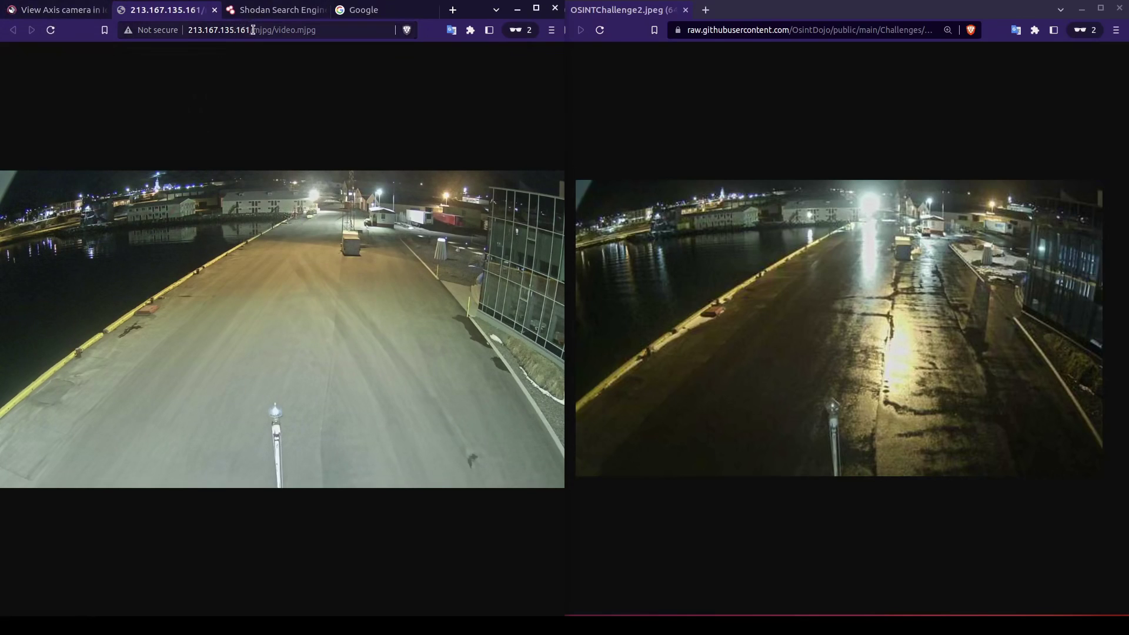
drag(250, 29, 218, 29)
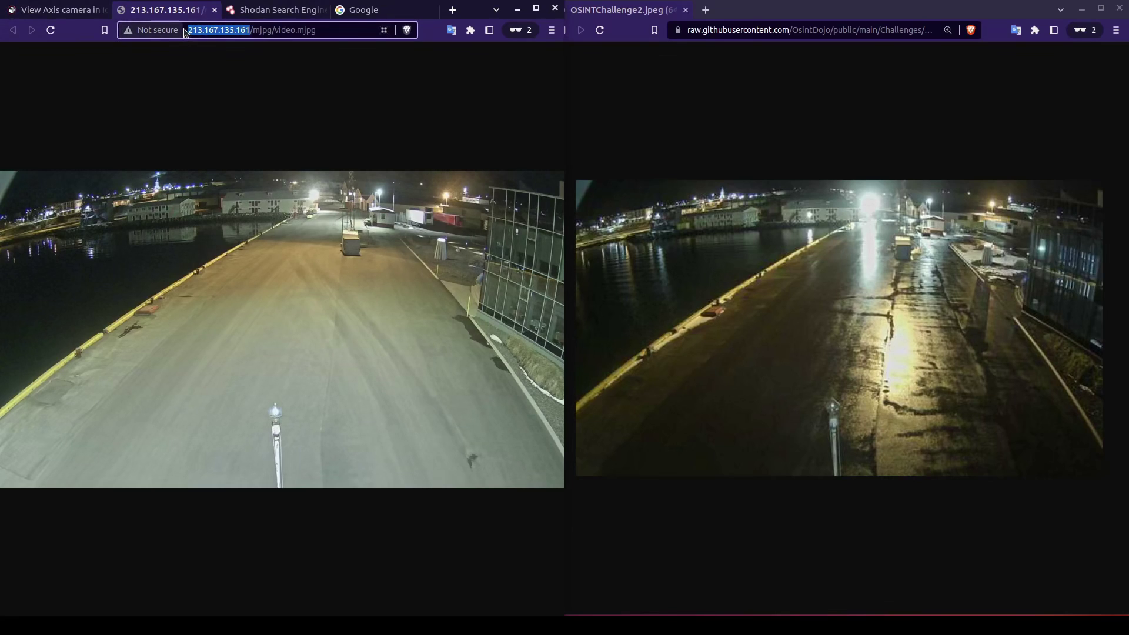
click(54, 11)
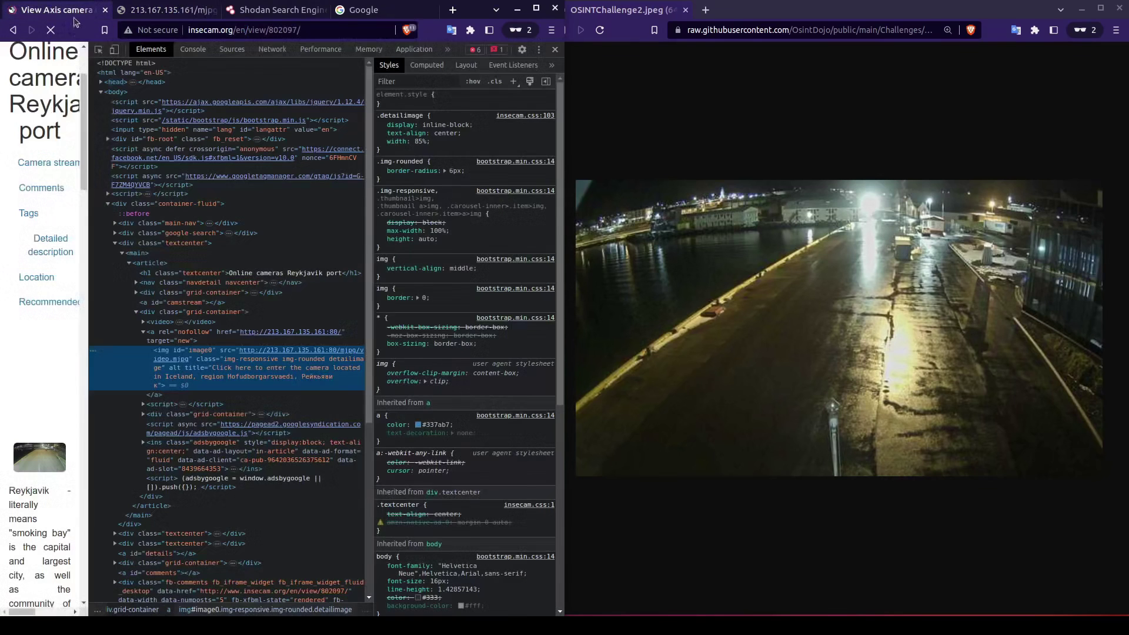
Close DevTools and paste the camera's latitude 64.135480 into the Google search box.
click(555, 49)
scroll(344, 249, down, 8)
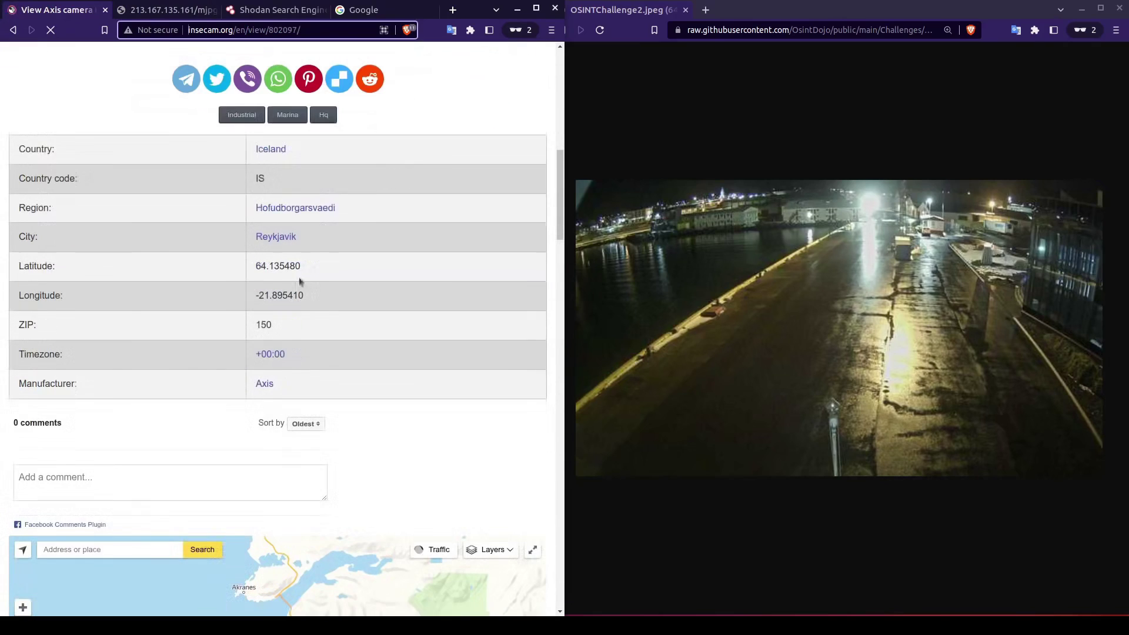
drag(306, 266, 258, 266)
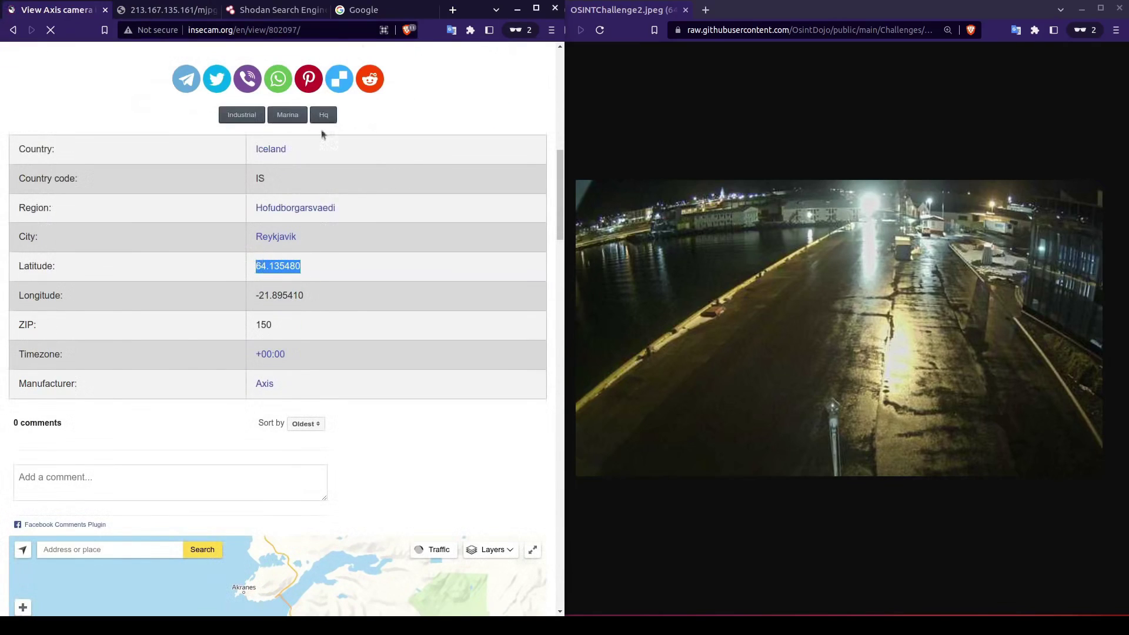
click(363, 10)
click(233, 285)
text(64.135480)
Append the longitude -21.895410 and search the coordinates 64.135480, -21.895410.
click(59, 10)
drag(305, 295, 255, 295)
key(ctrl+c)
click(371, 7)
click(239, 282)
text(,)
key(ctrl+v)
key(Return)
Open the result in Google Maps, collapse the side panel, and zoom around Reykjavík.
click(217, 274)
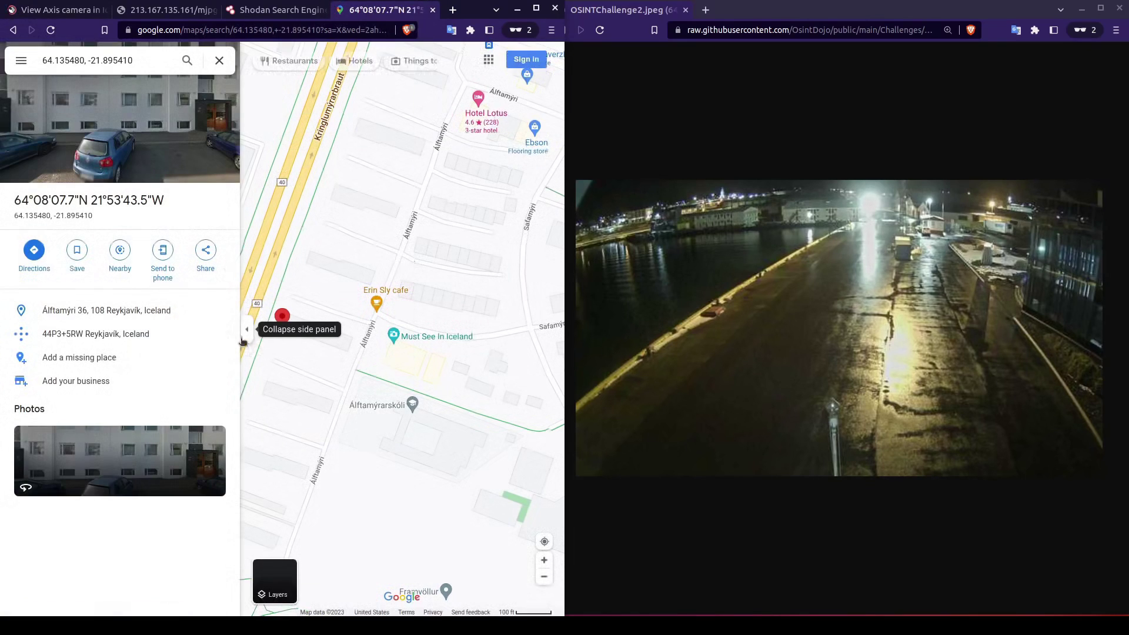
click(247, 330)
scroll(255, 334, down, 5)
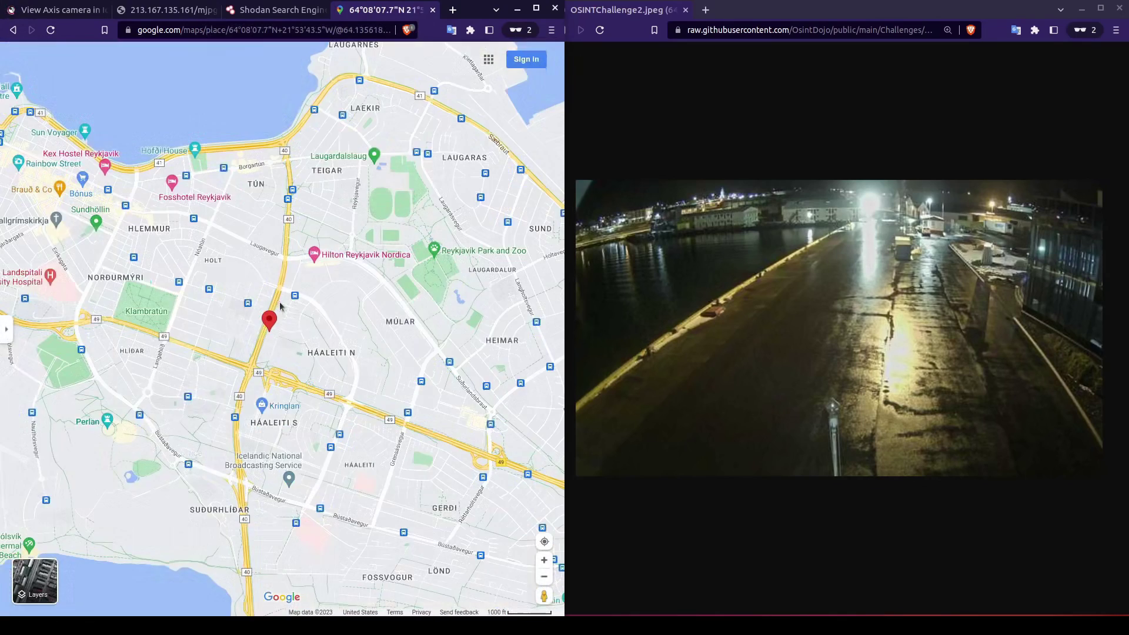
scroll(264, 330, down, 1)
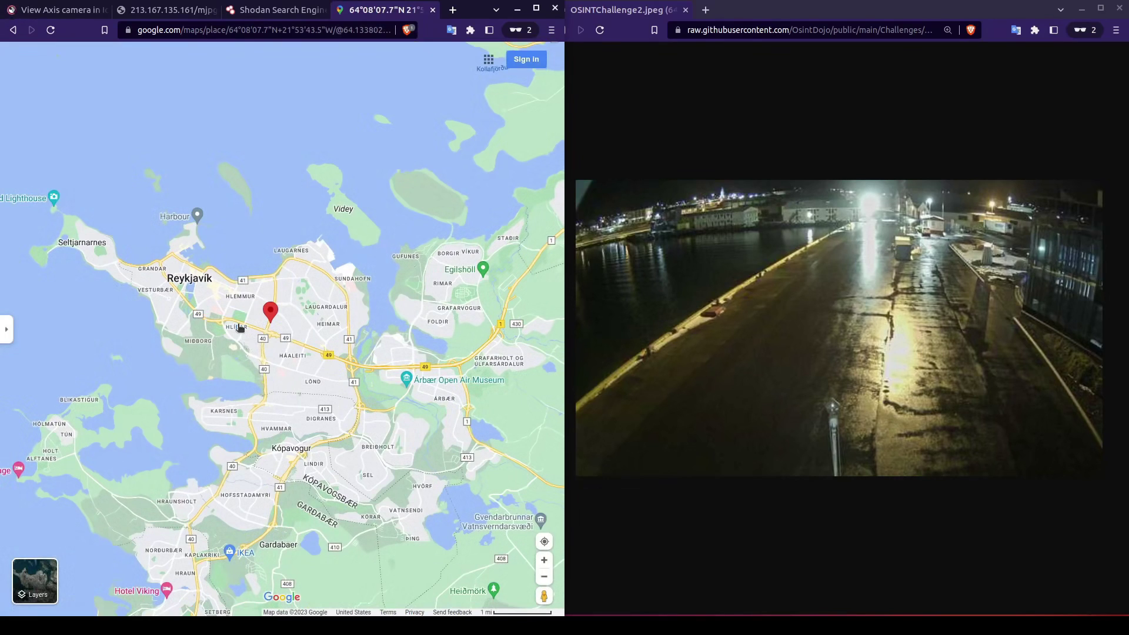
scroll(239, 332, up, 2)
drag(266, 311, 128, 451)
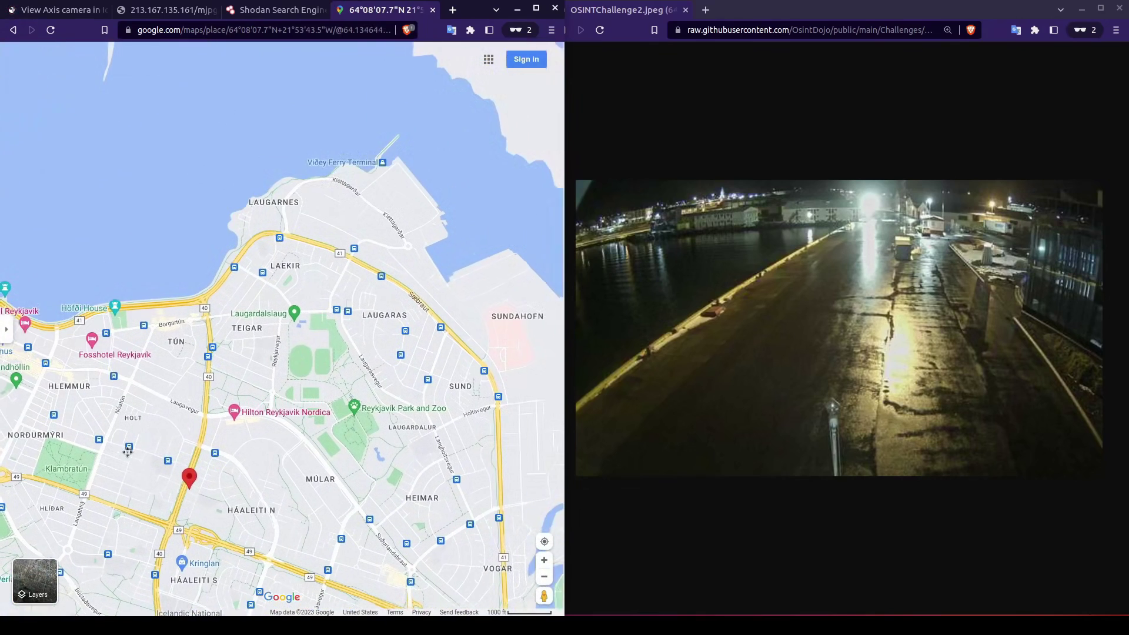
scroll(318, 273, down, 1)
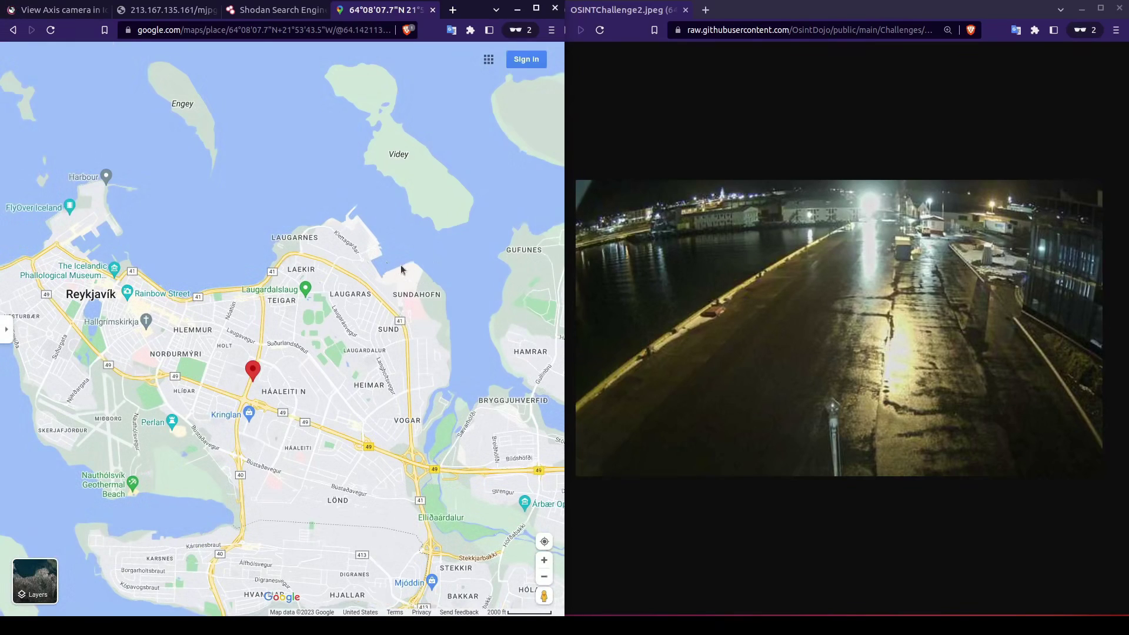
drag(95, 236, 65, 156)
drag(544, 596, 327, 104)
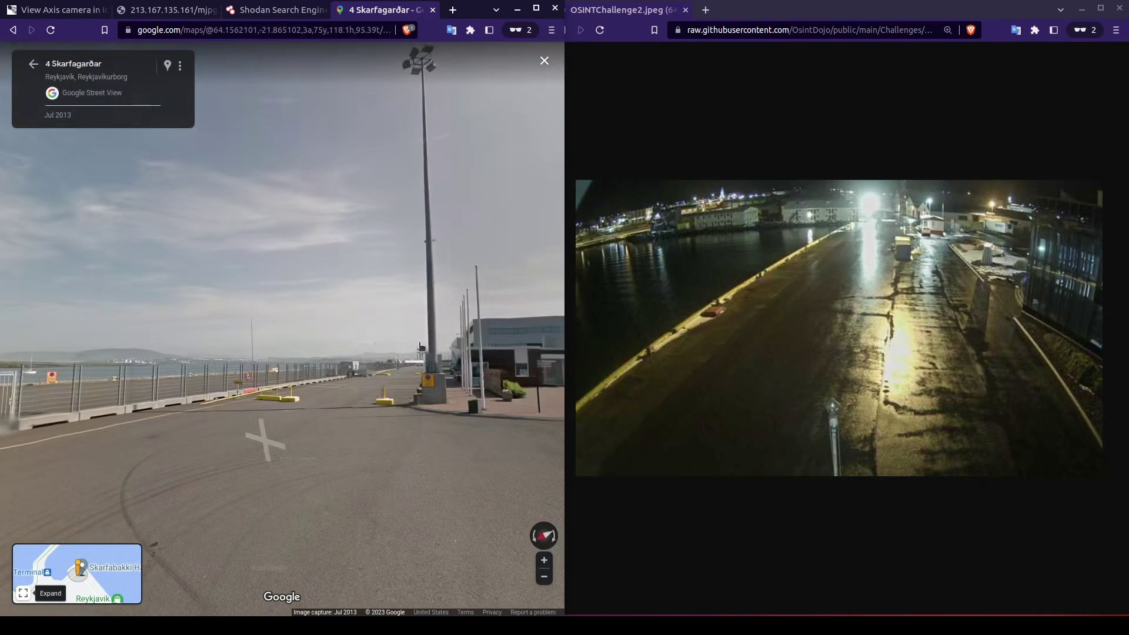
key(Escape)
drag(351, 418, 294, 352)
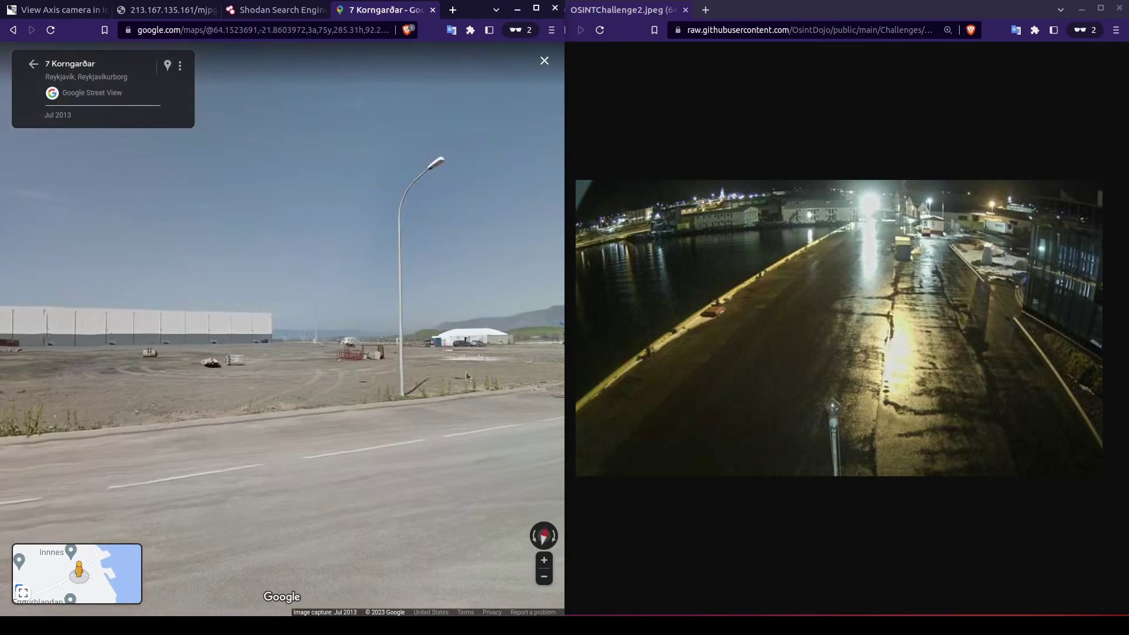
click(33, 64)
drag(536, 600, 187, 248)
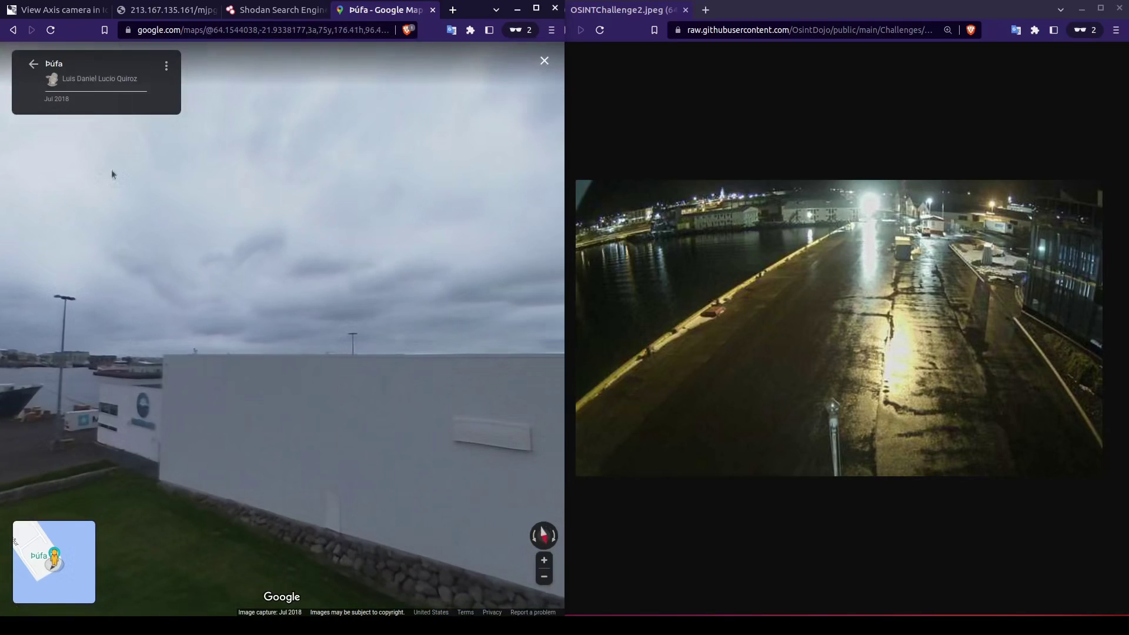
click(33, 64)
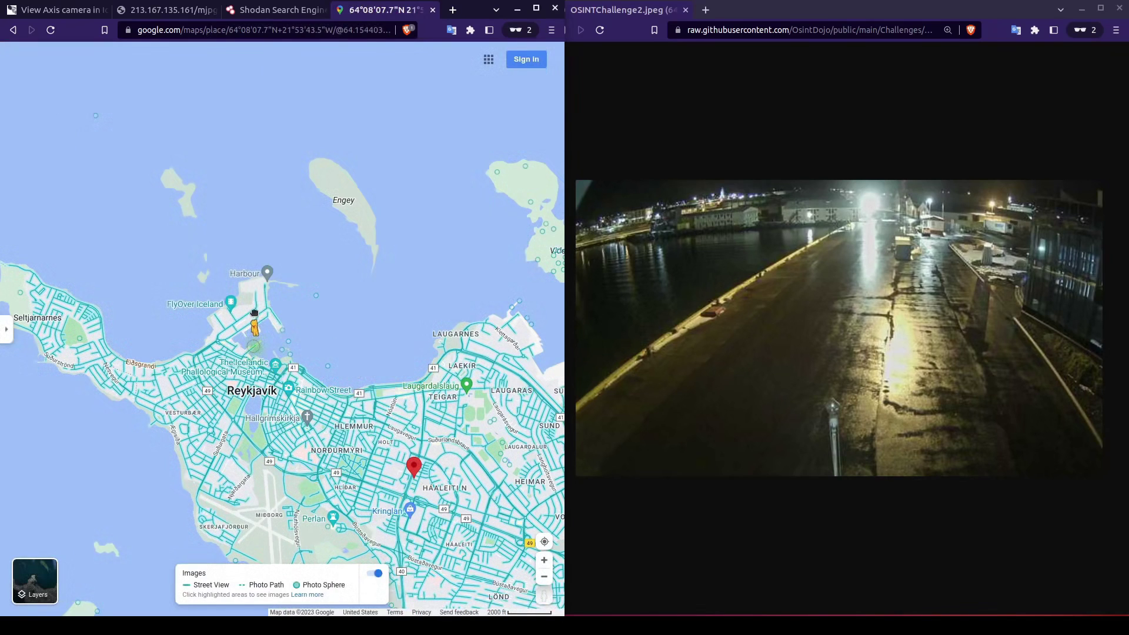
drag(254, 318, 252, 316)
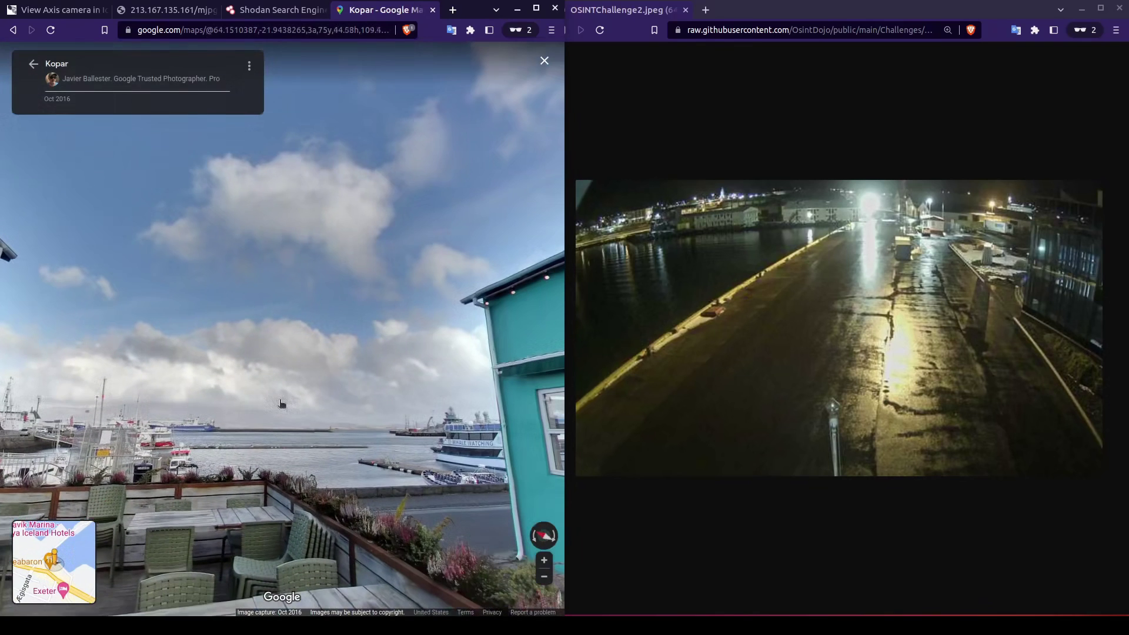
click(33, 64)
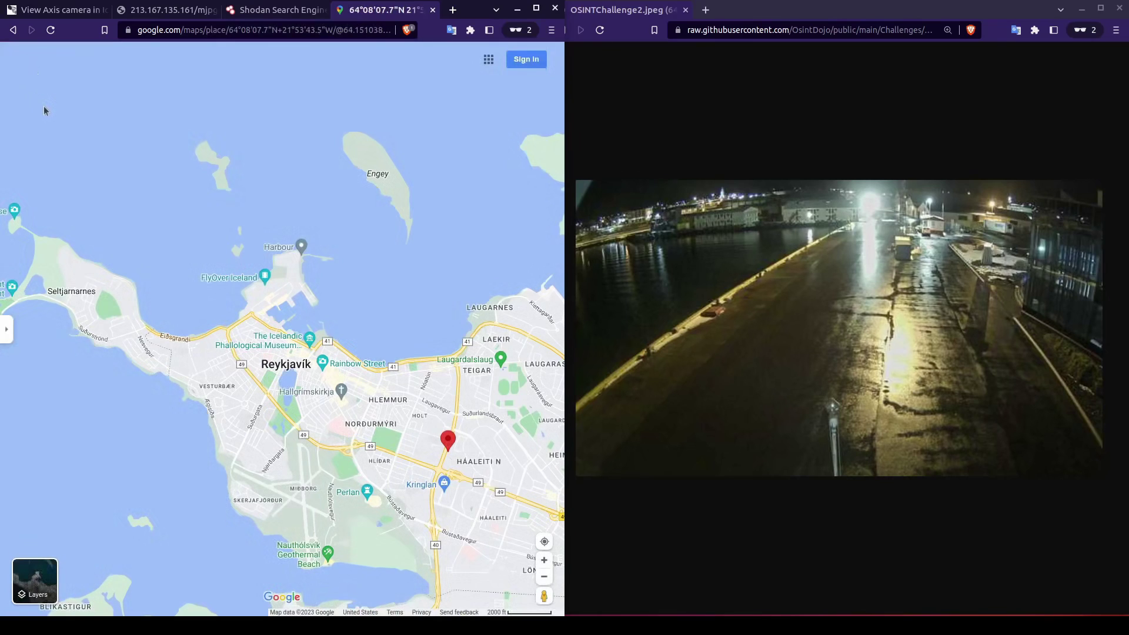
Check the Insecam page's approximate Yandex location map, then go to Shodan with 213.167.135.161.
click(37, 8)
scroll(222, 371, down, 8)
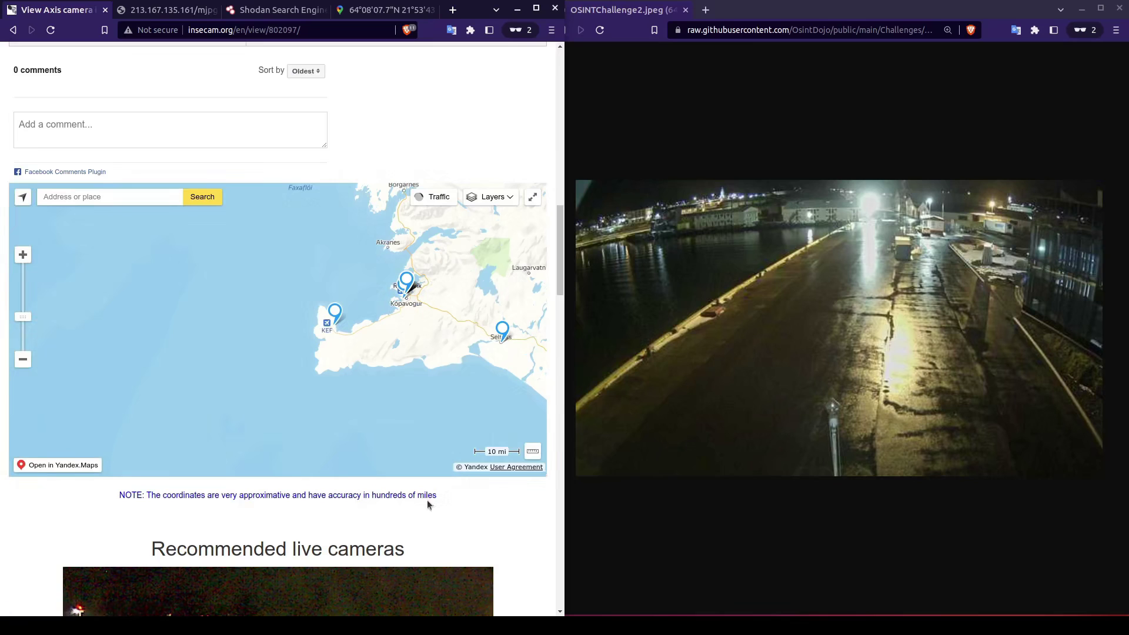
click(277, 11)
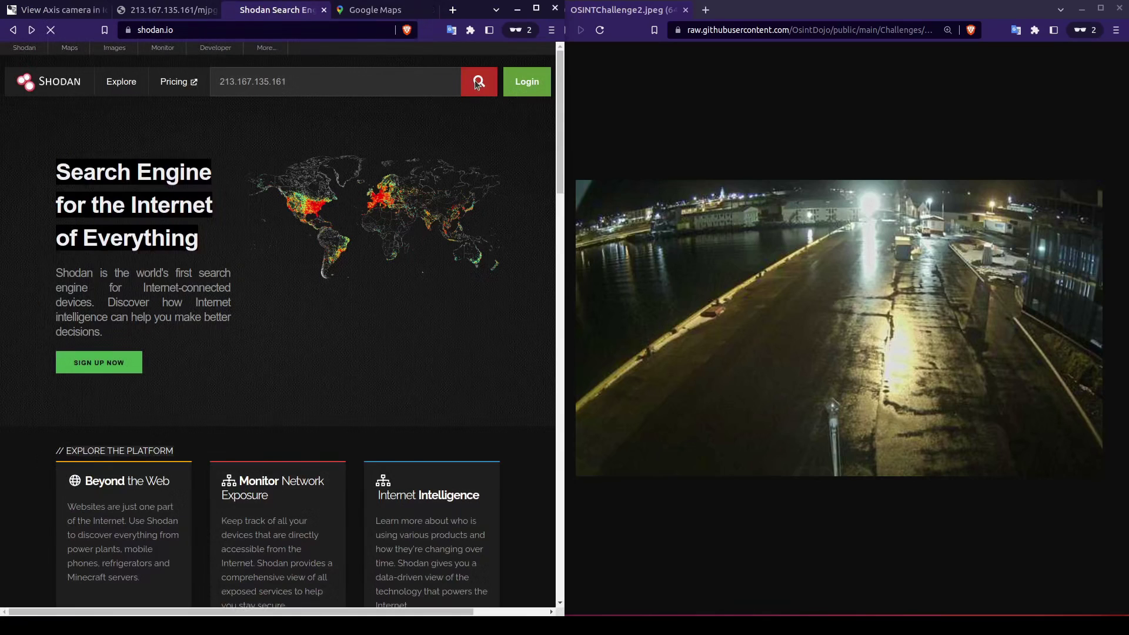
Look up 213.167.135.161 on Shodan and open its hostname dalvikurbyggd.is in a new tab.
click(478, 83)
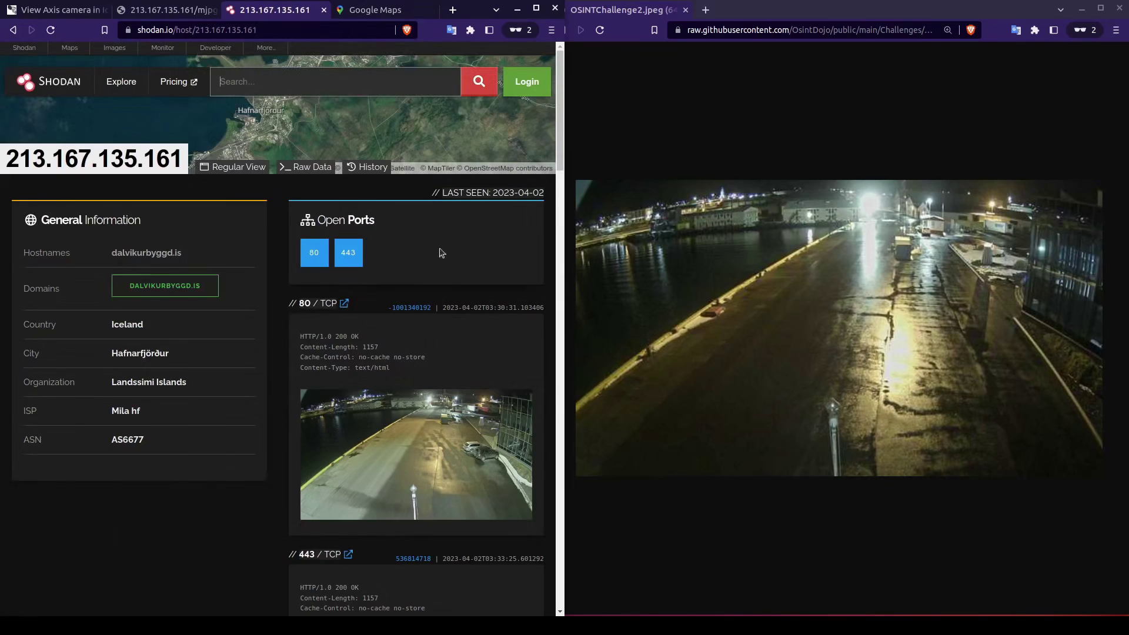
scroll(442, 253, down, 5)
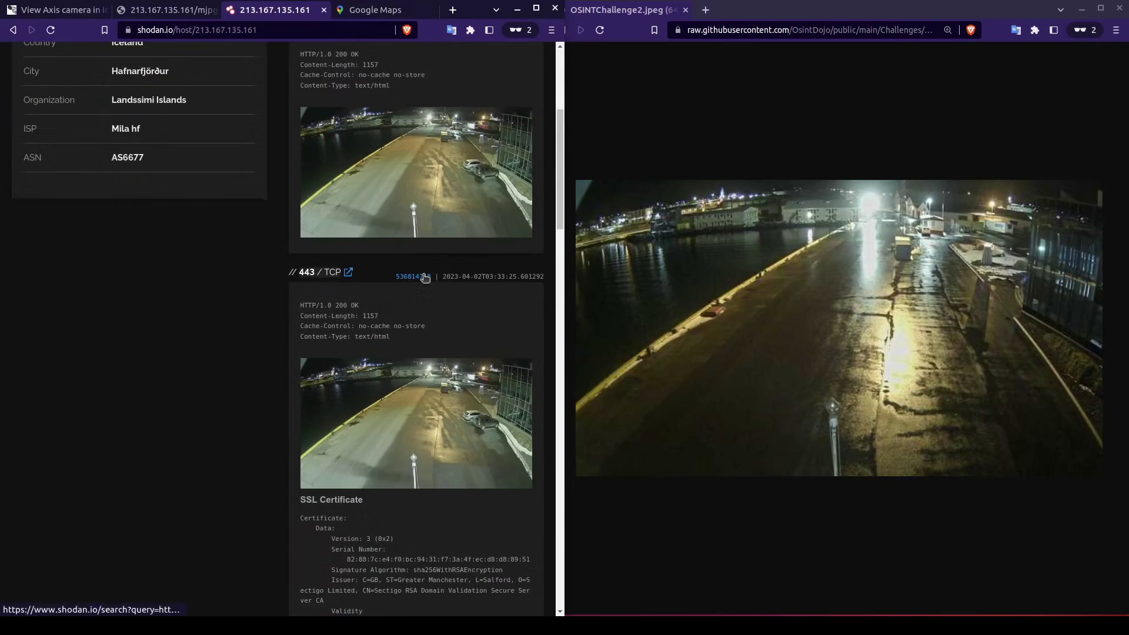
scroll(425, 277, up, 4)
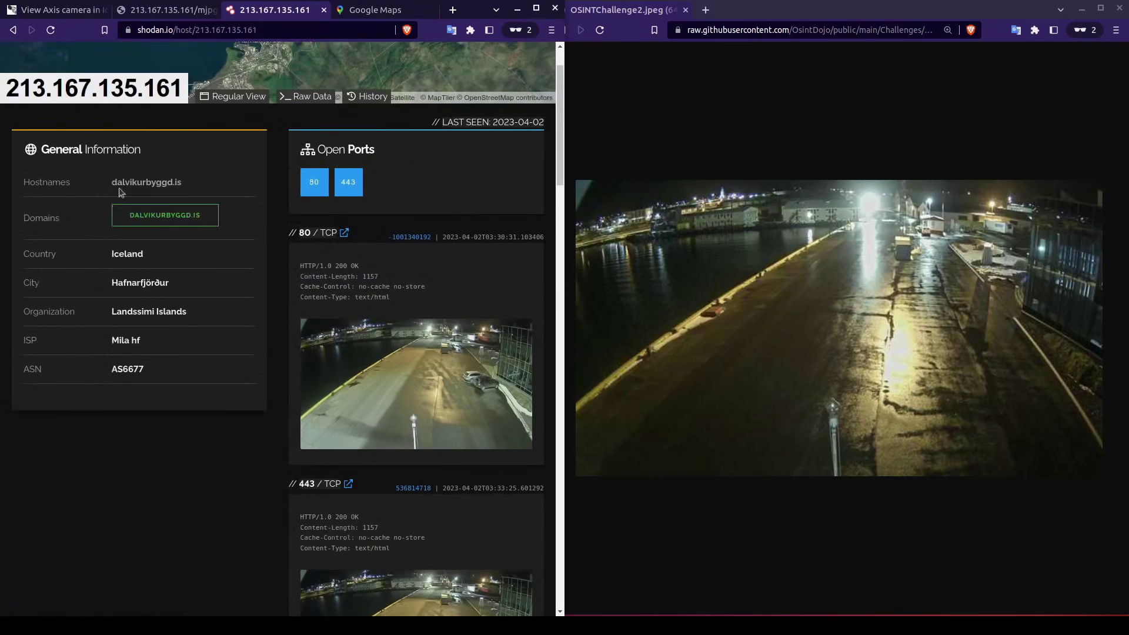
drag(112, 186, 189, 189)
right_click(169, 186)
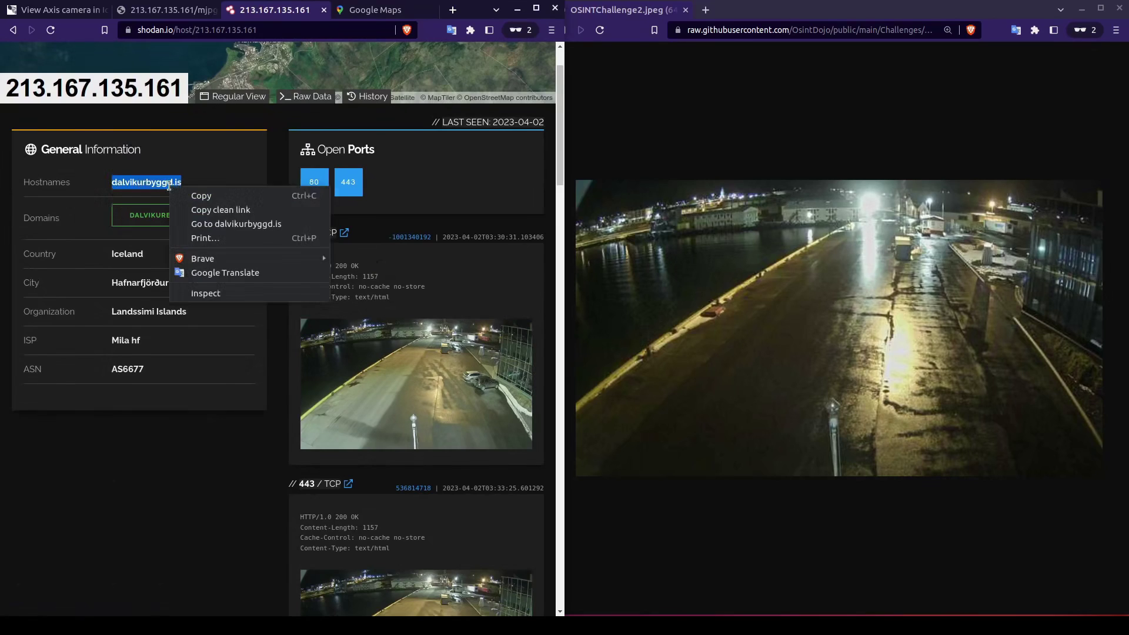
click(210, 224)
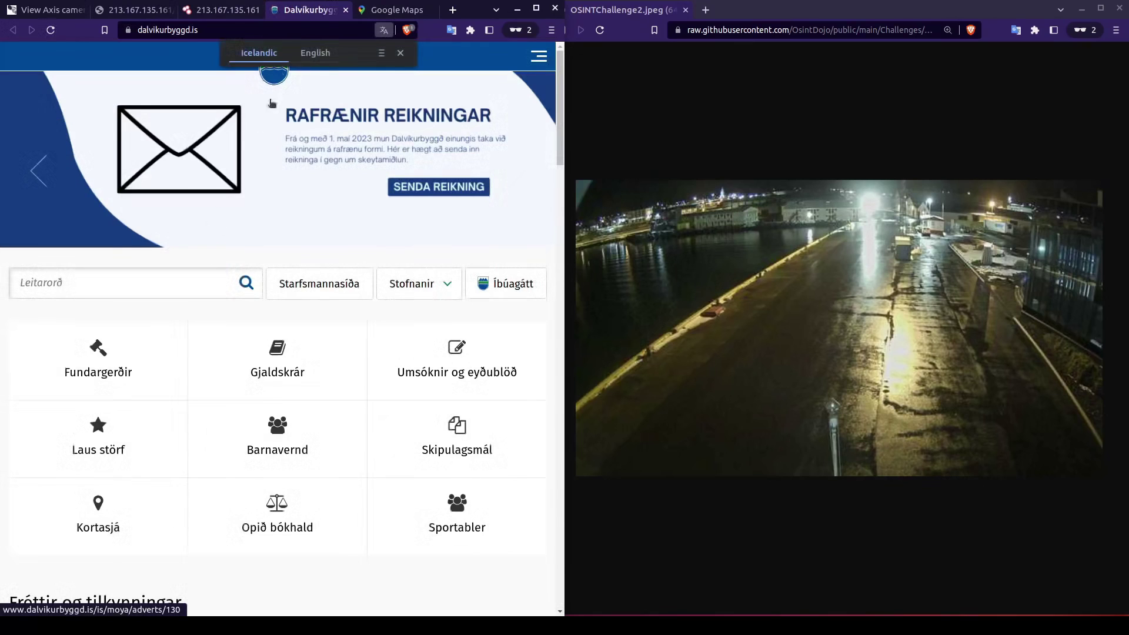
Read the dalvikurbyggd.is site translated to English, copy 'dalvikurbyggd', and return to Google Maps.
click(313, 54)
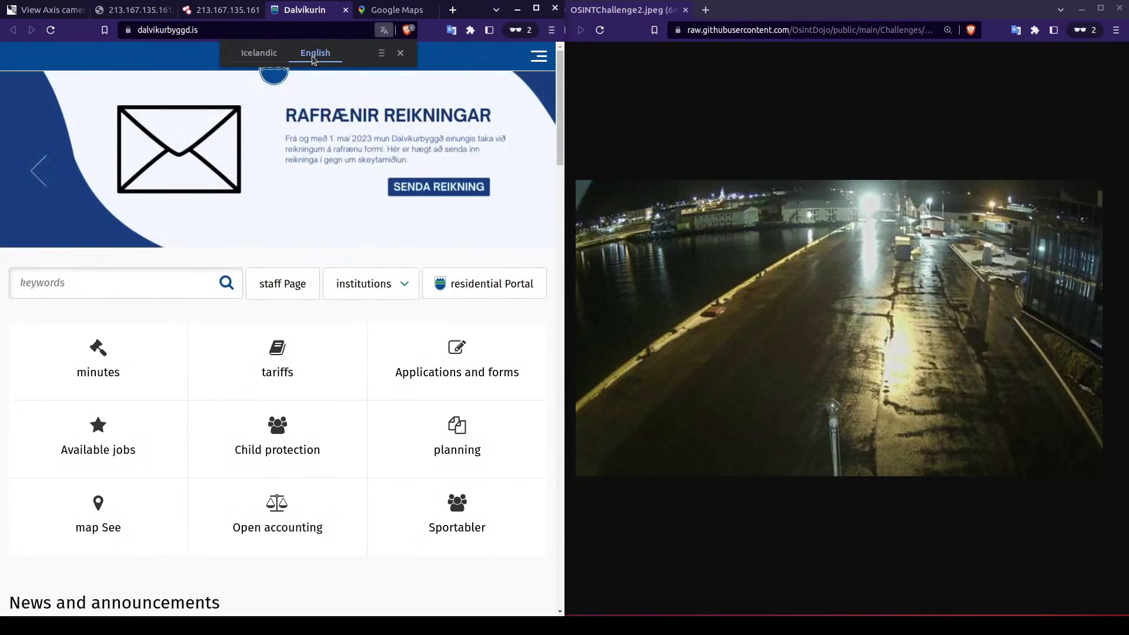
scroll(305, 182, down, 10)
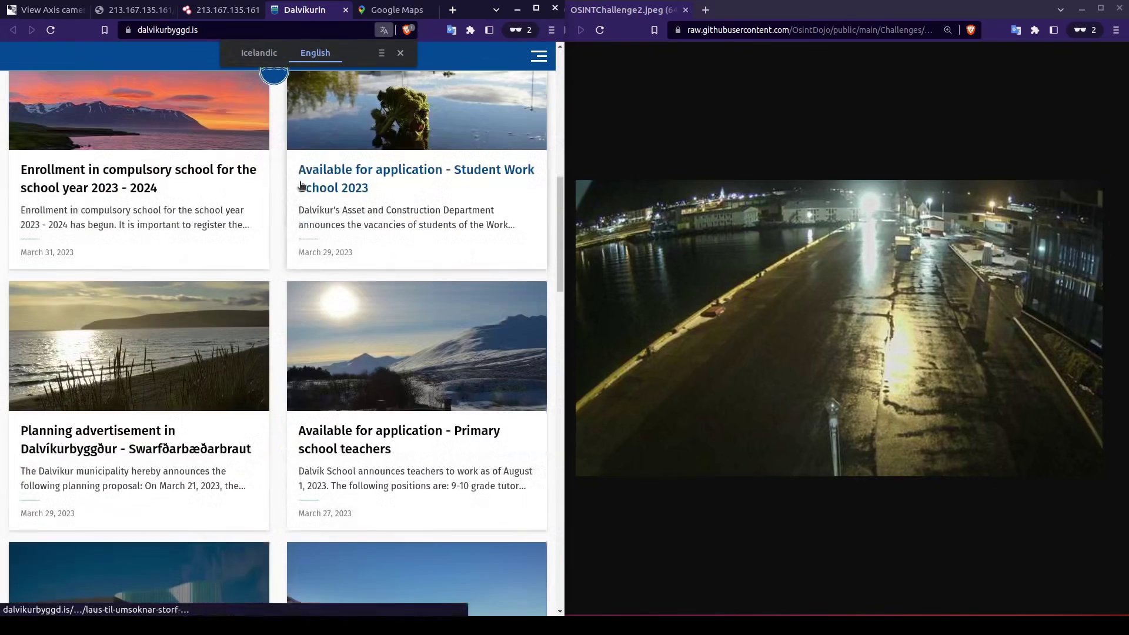
scroll(300, 186, down, 2)
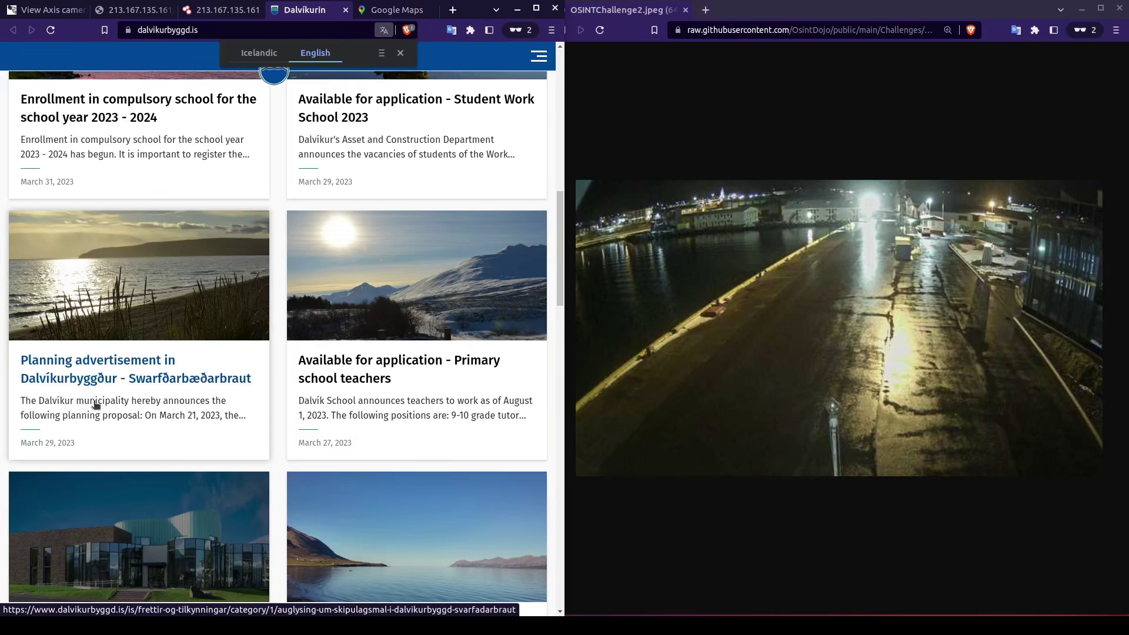
scroll(94, 406, down, 20)
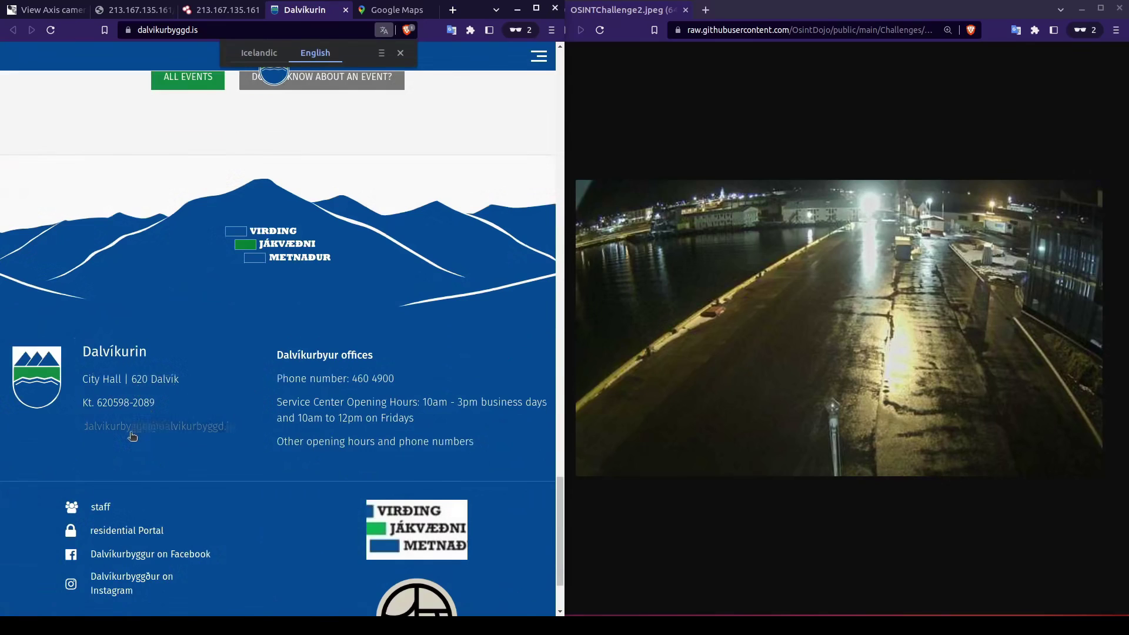
double_click(169, 32)
key(ctrl+c)
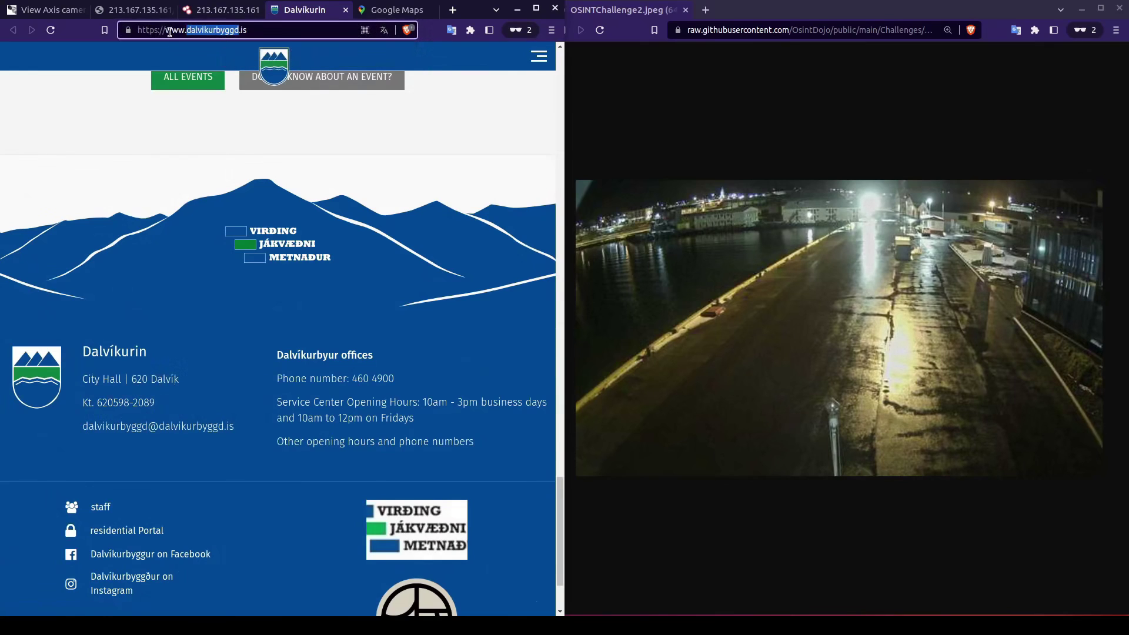
click(396, 10)
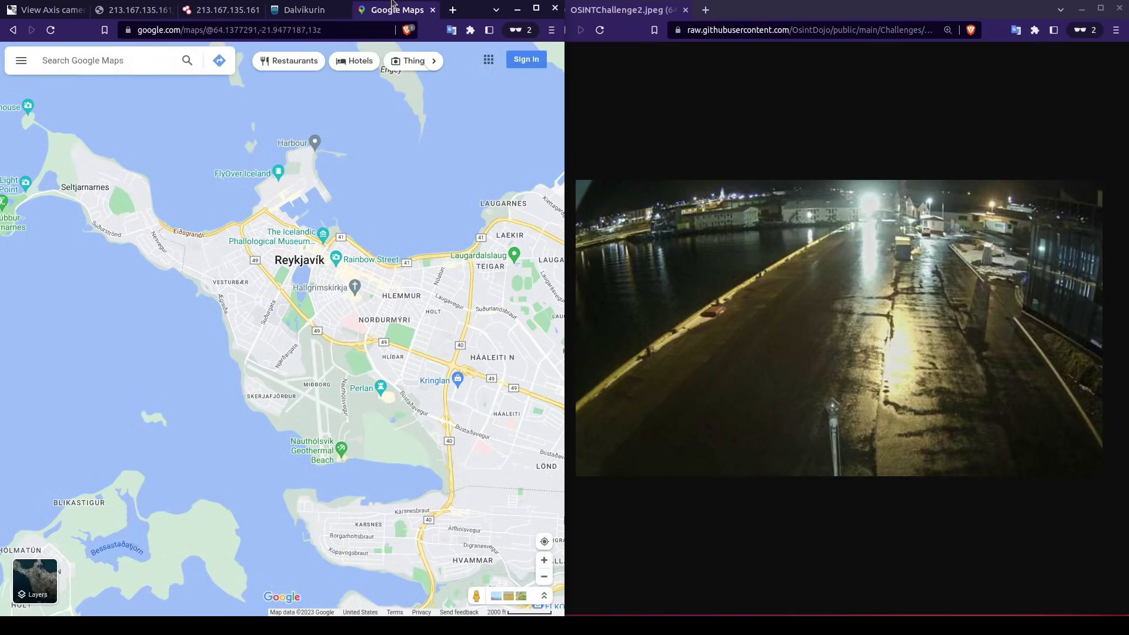
Find Dalvíkurbyggð, Iceland in Maps and enter Street View on the harbour pier at 67 Norðurgarður.
right_click(77, 58)
click(101, 133)
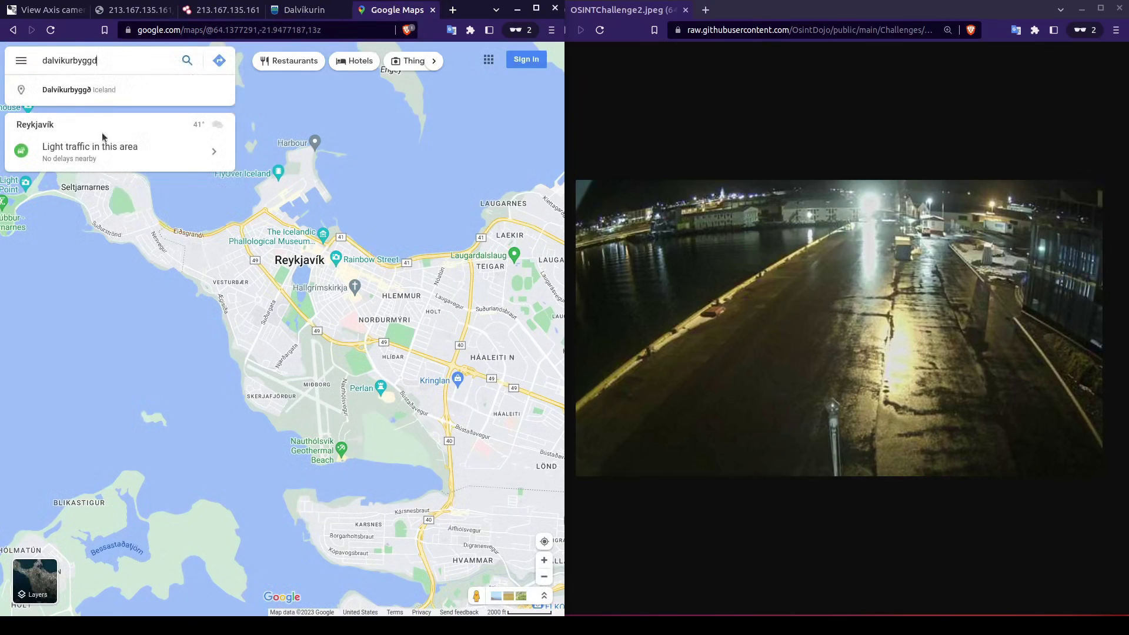
click(66, 94)
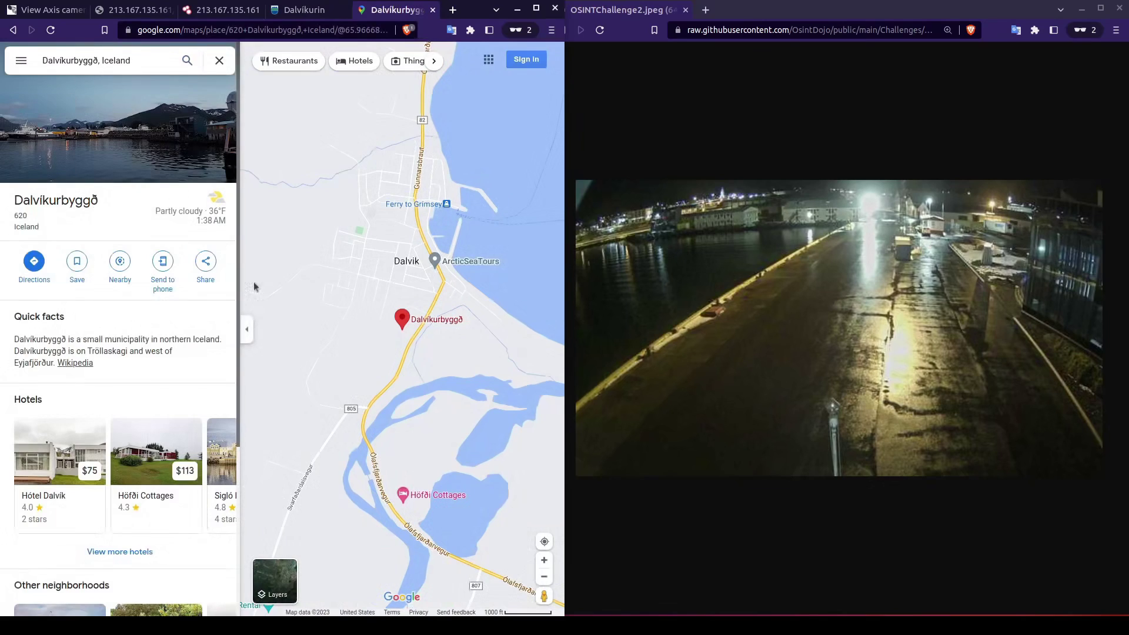
click(255, 328)
drag(292, 336, 160, 401)
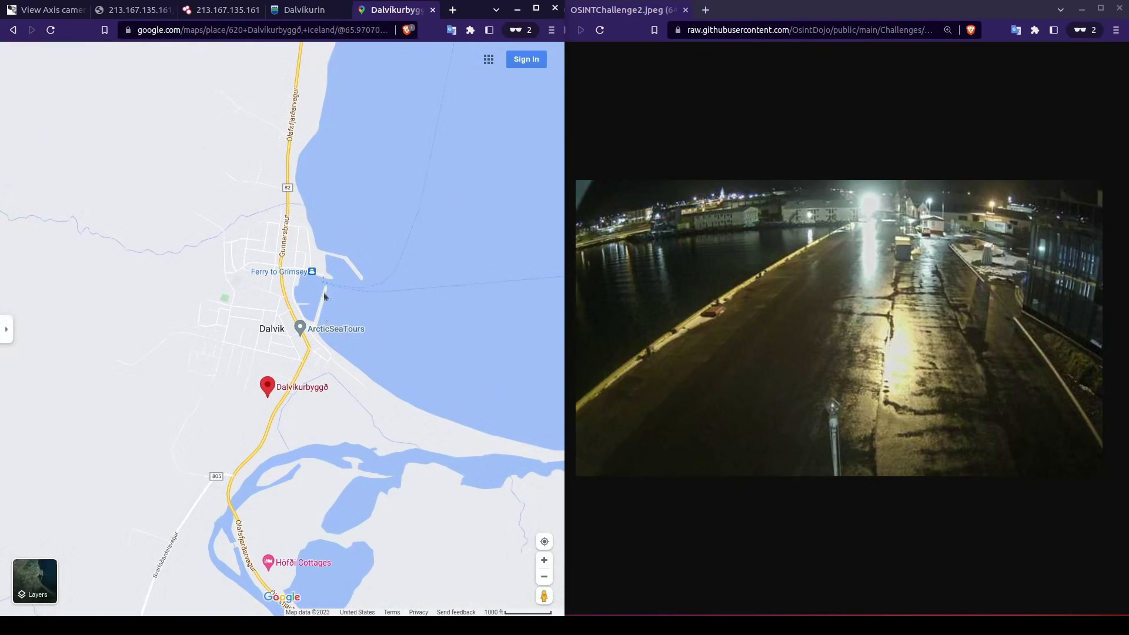
scroll(336, 288, up, 5)
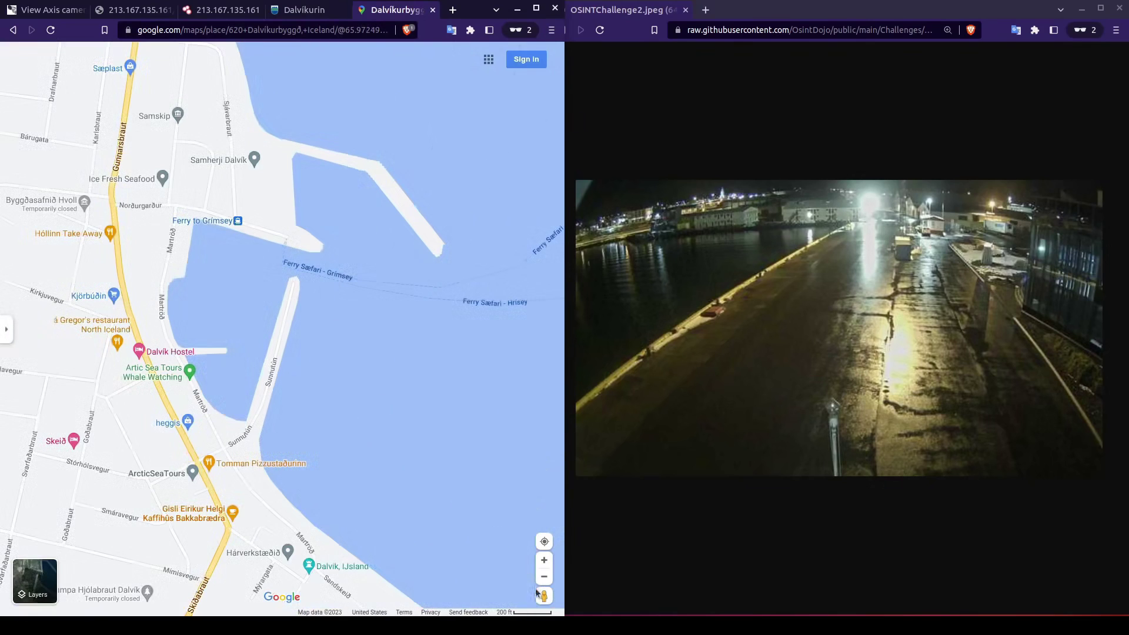
drag(544, 596, 262, 200)
Turn the Street View panorama toward the fjord, pier and harbour buildings.
drag(282, 291, 391, 352)
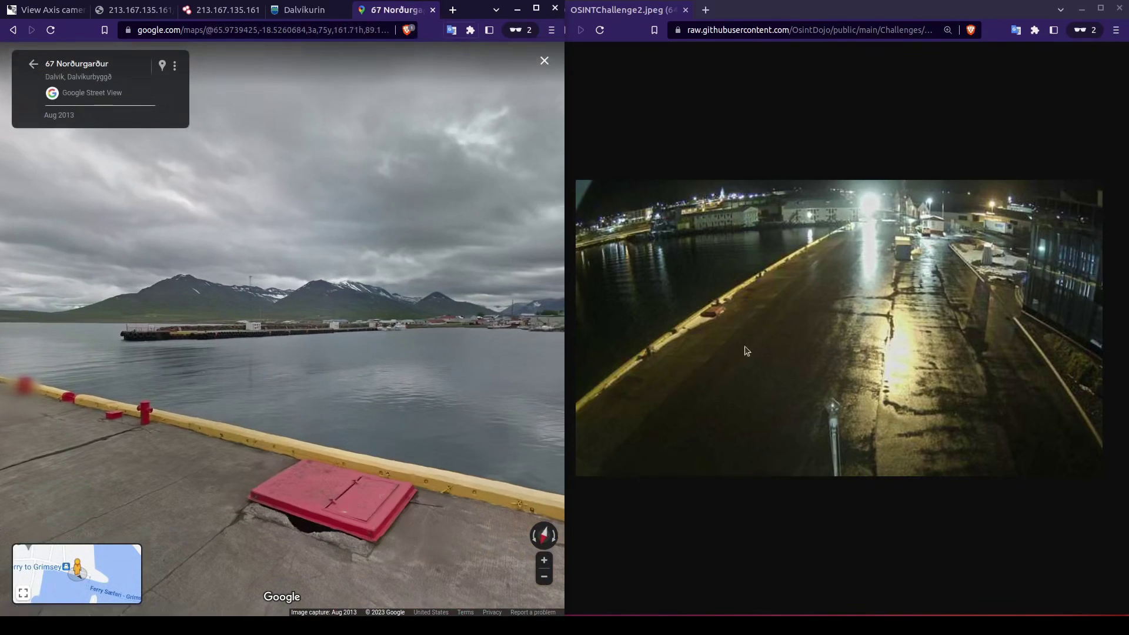
key(Right)
key(Right)
key(Right)
key(Right)
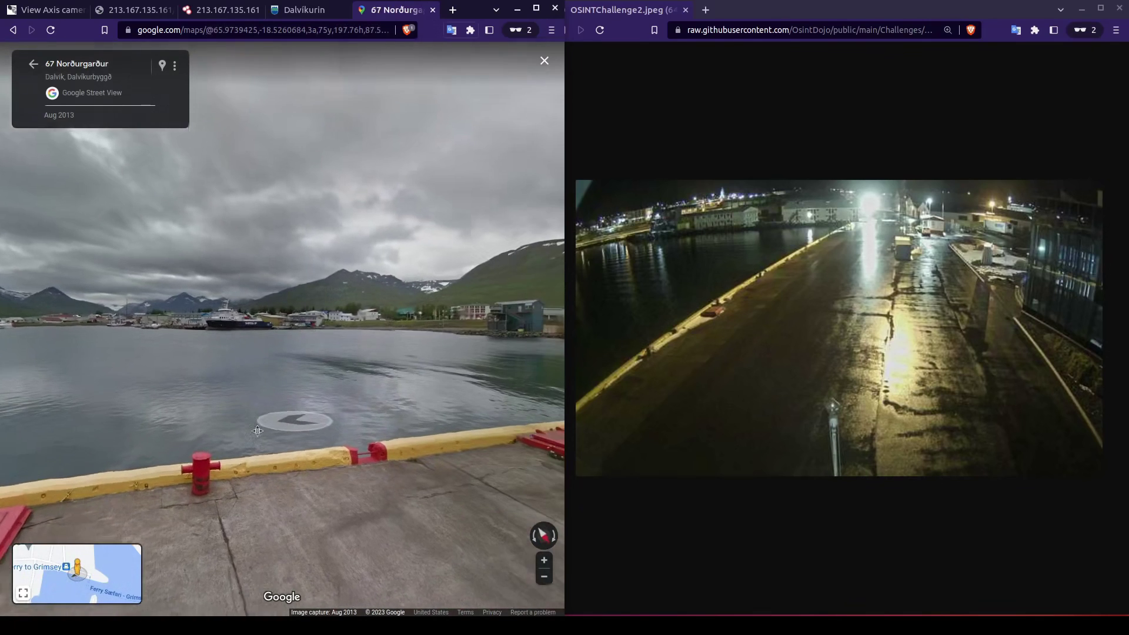
key(Right)
key(Right)
key(Right)
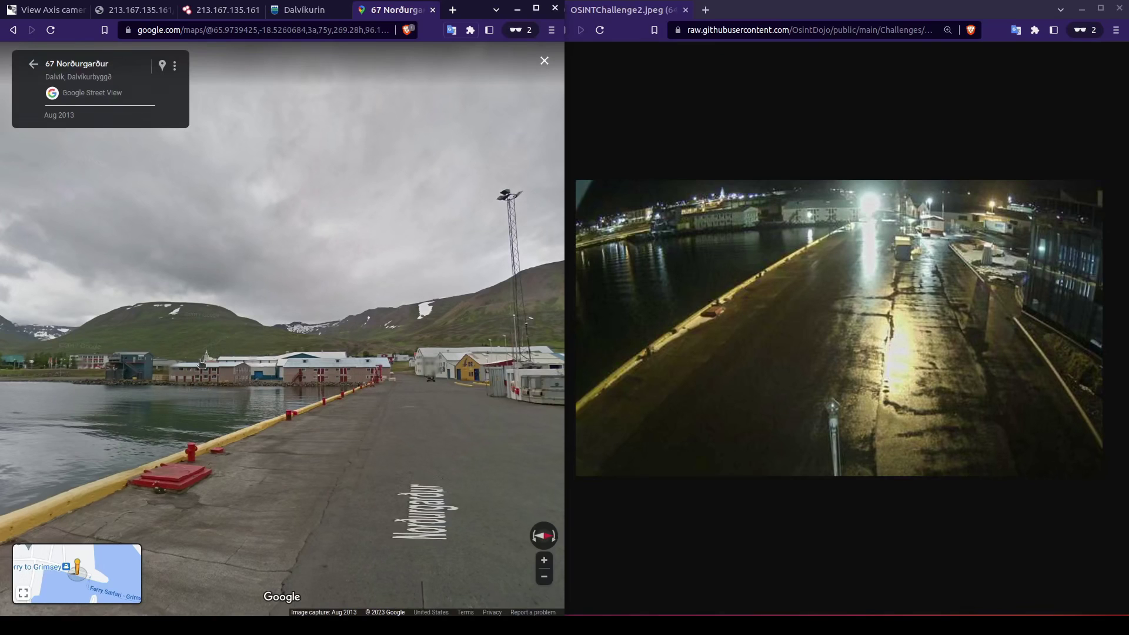
scroll(180, 381, up, 3)
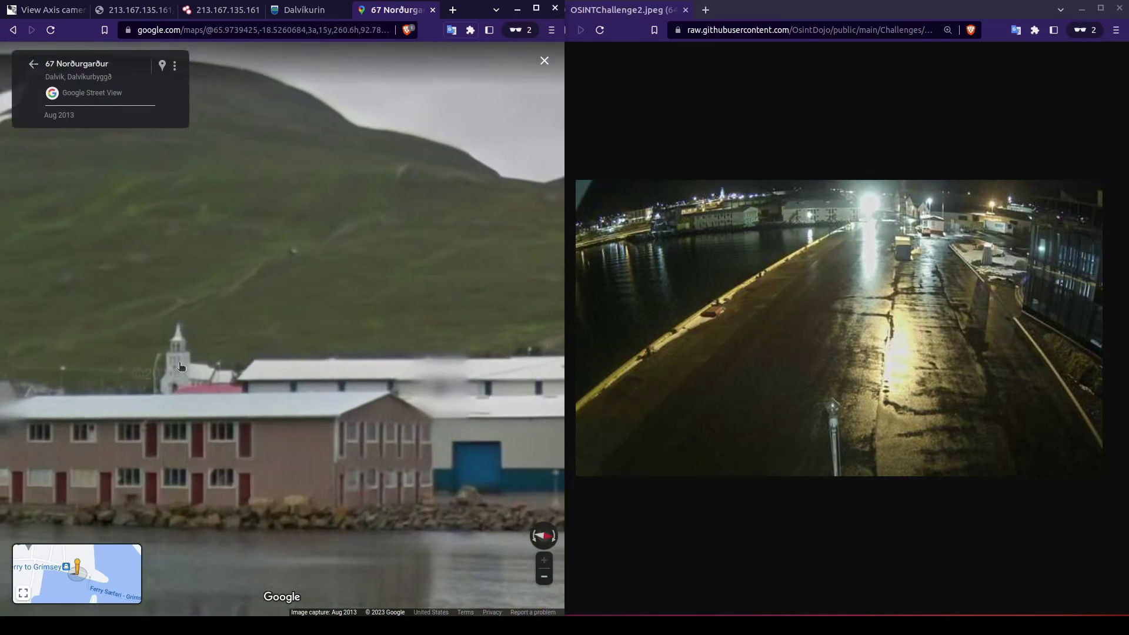
scroll(181, 368, down, 5)
Match the pier, mast and mountains view, then select coordinates 65.9739425,-18.5260684 in the address bar.
drag(529, 382, 316, 383)
scroll(385, 307, up, 5)
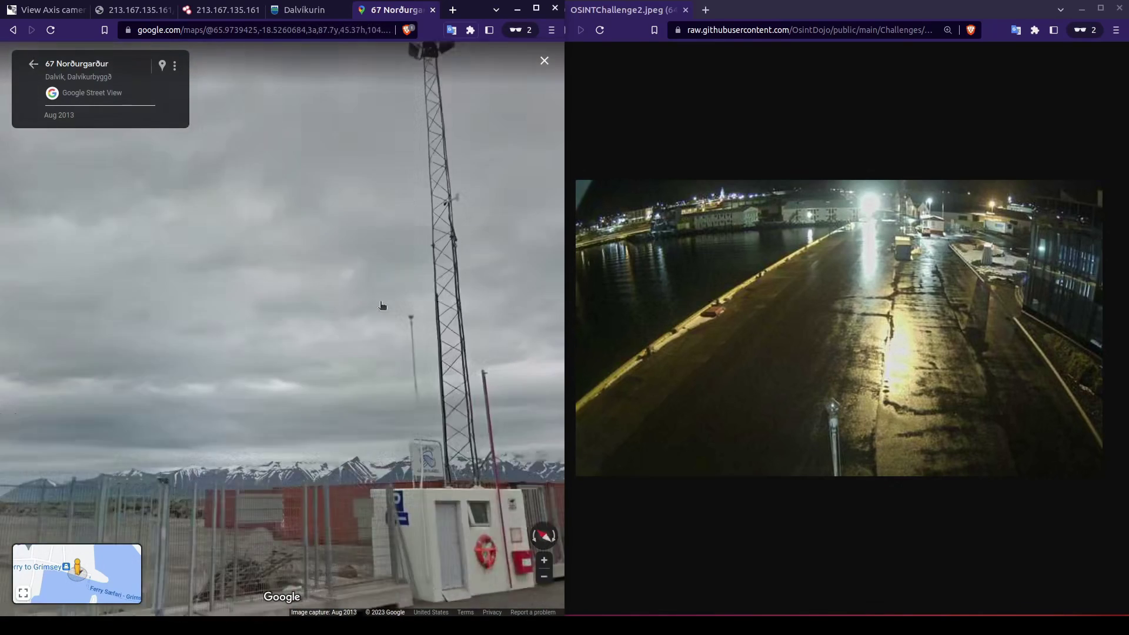
drag(460, 377, 372, 433)
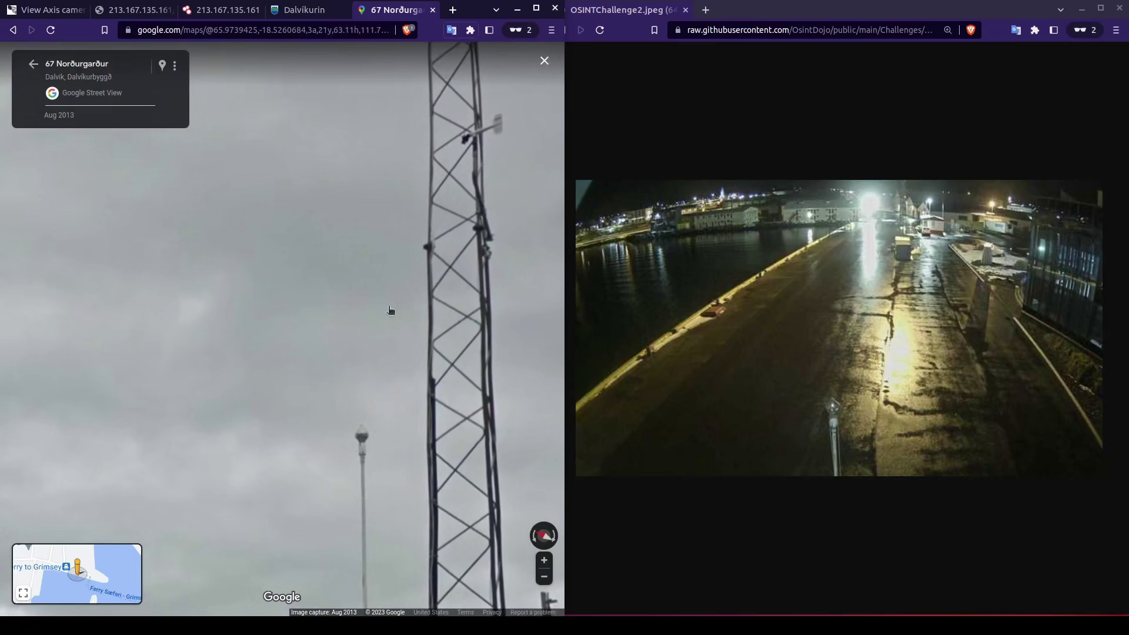
scroll(341, 456, down, 5)
drag(35, 361, 340, 365)
click(218, 29)
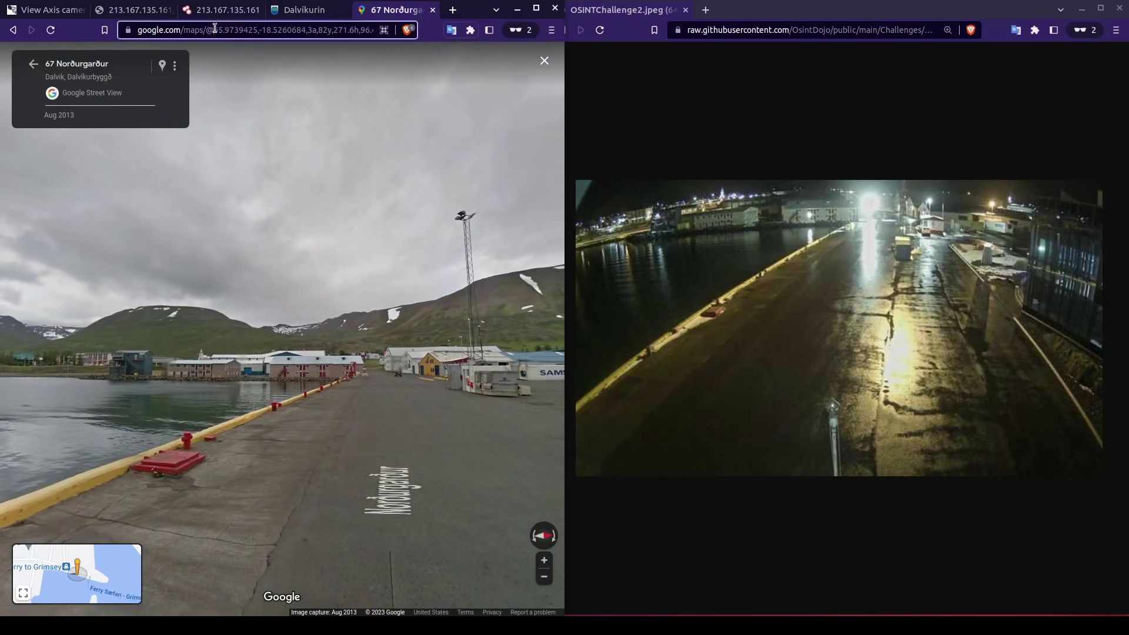
double_click(307, 28)
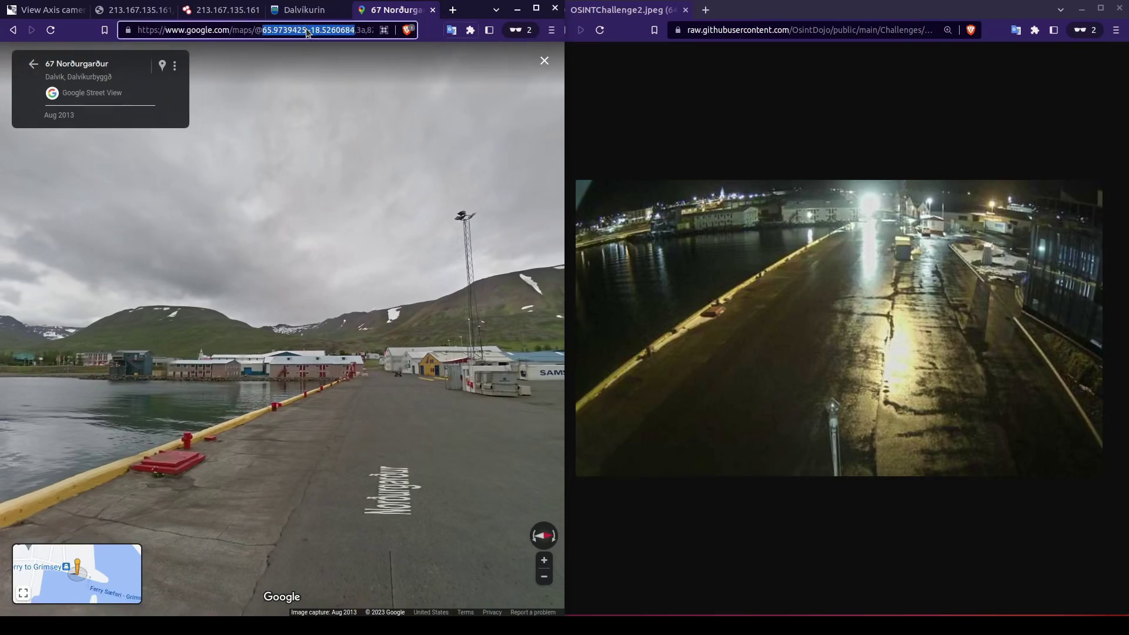